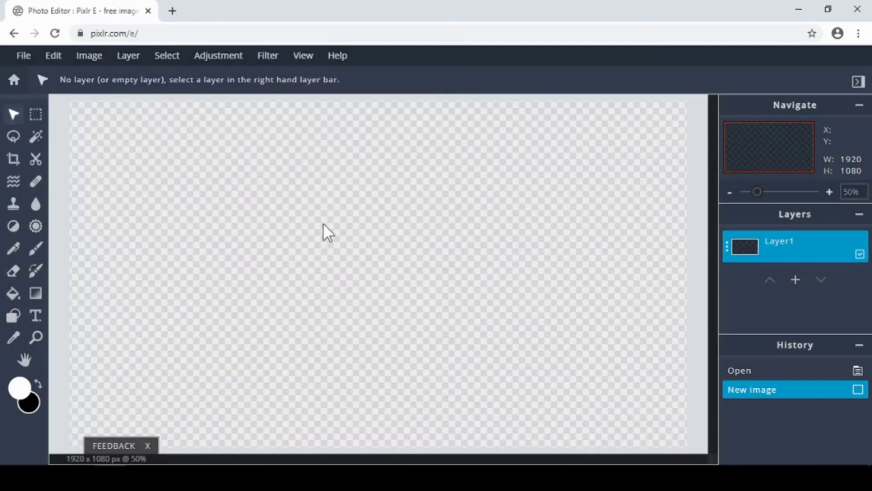
- Switch the editor's interface from light to dark mode
click(300, 59)
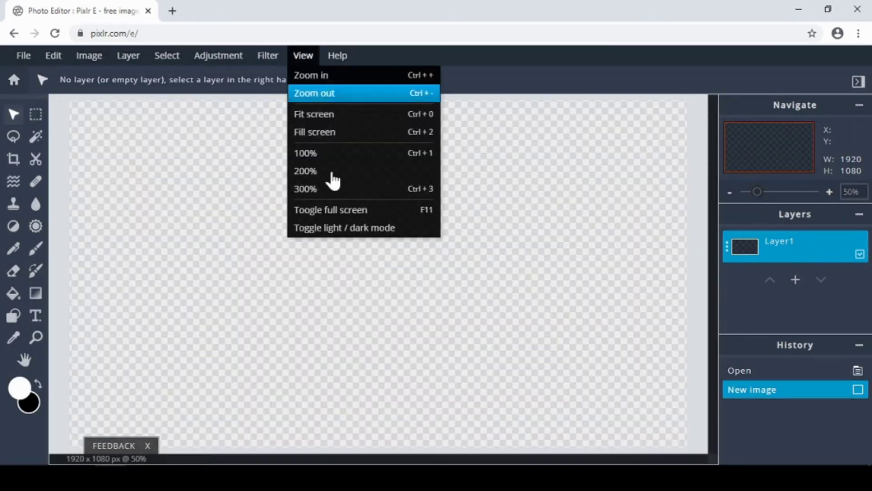
click(333, 231)
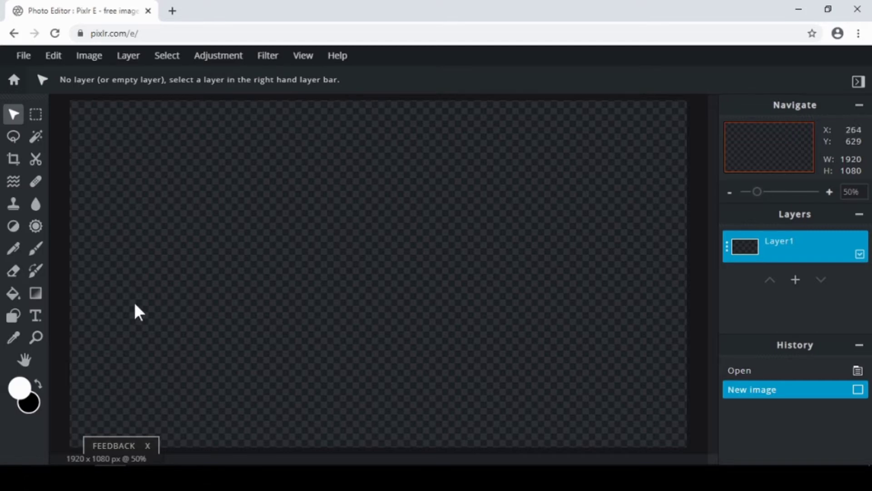
- Draw a wide, flat, unfilled ellipse with a stroke of 2 near the centre of the canvas
click(13, 316)
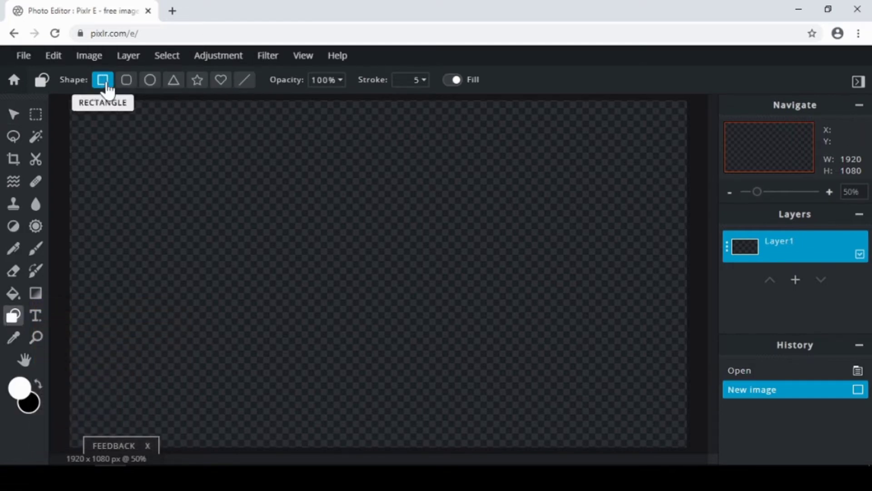
click(149, 85)
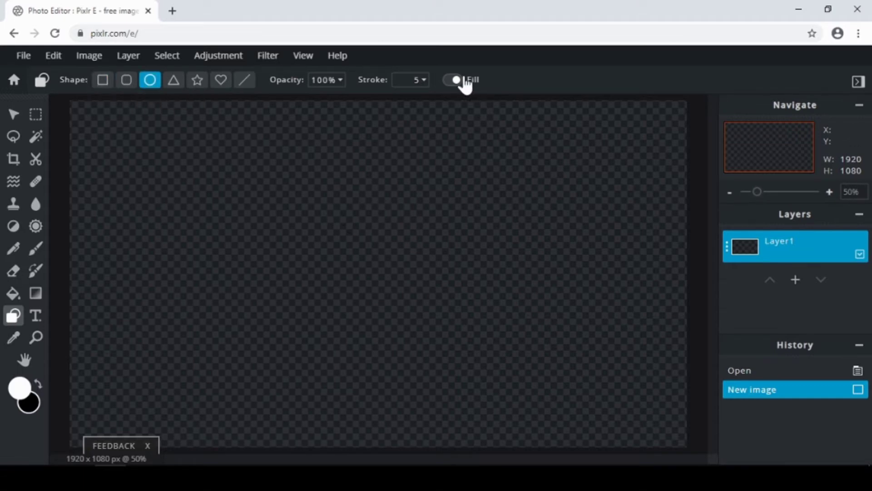
click(456, 80)
click(417, 81)
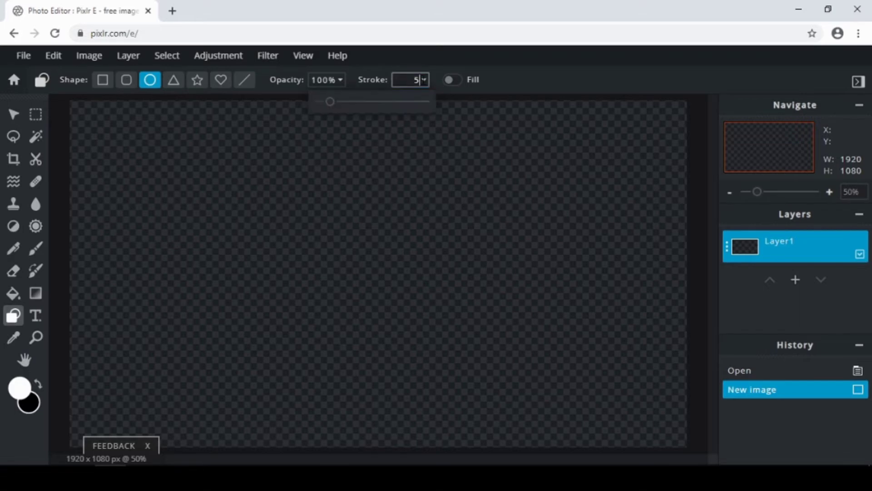
click(327, 102)
drag(328, 103, 323, 103)
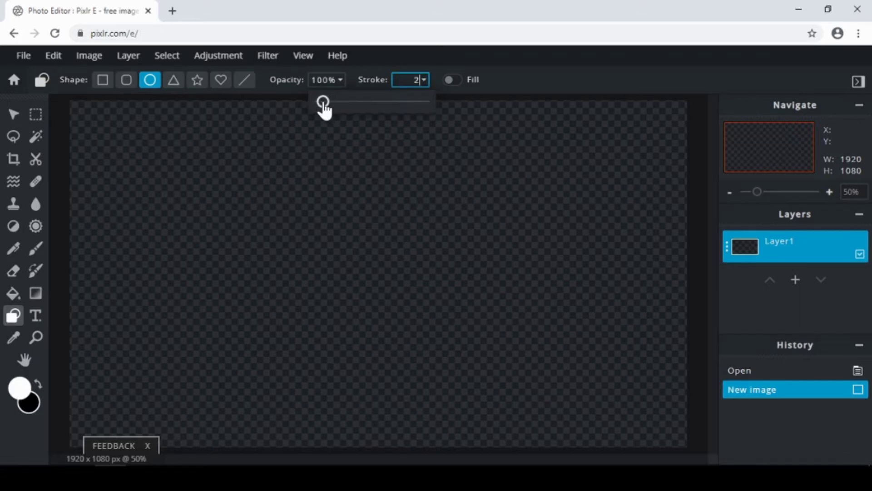
click(337, 196)
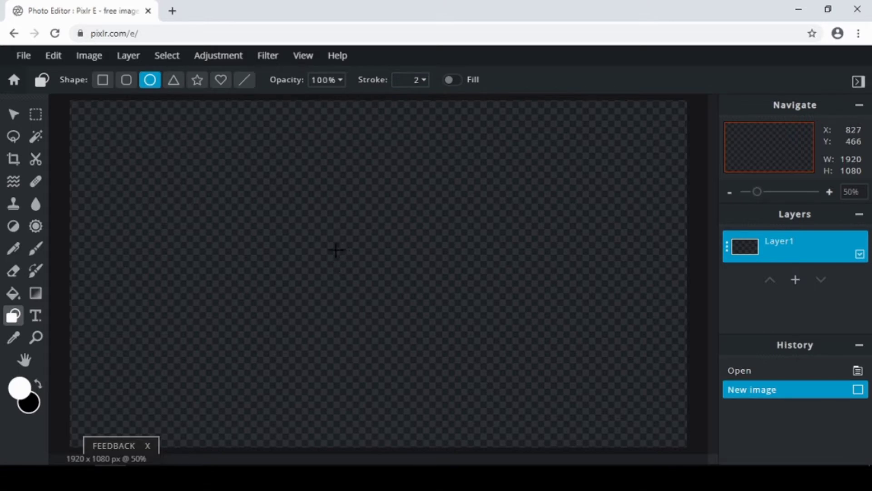
drag(336, 249, 435, 271)
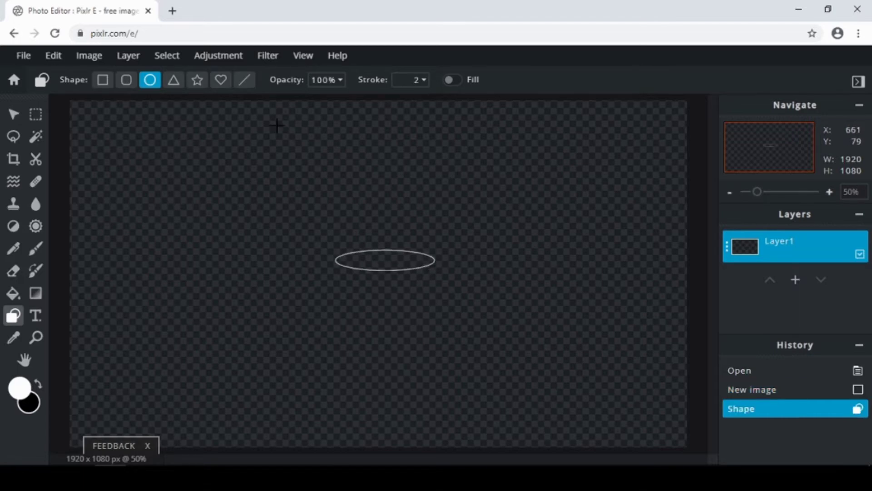
- Draw a short horizontal line outward from each of the ellipse's left and right ends
click(246, 82)
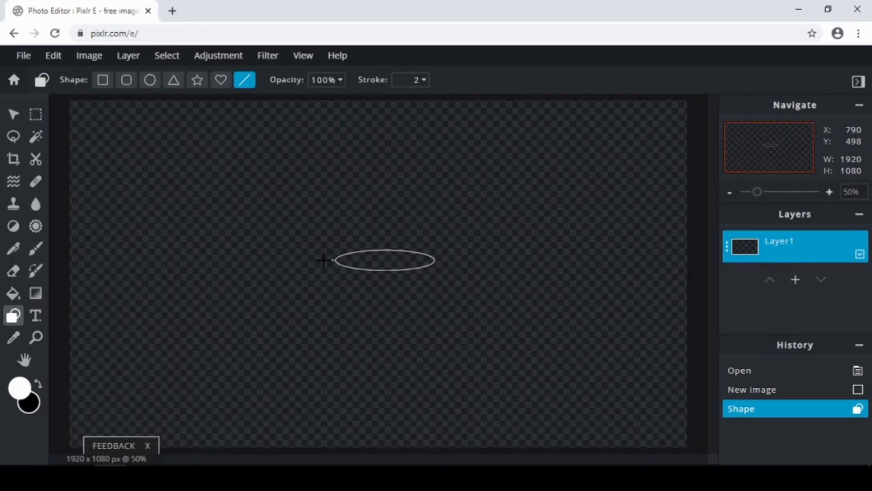
drag(334, 260, 324, 260)
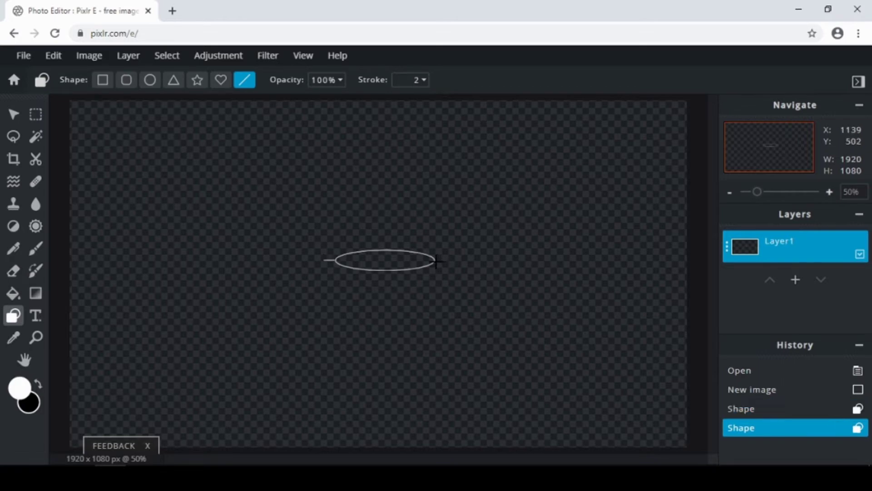
drag(436, 260, 448, 261)
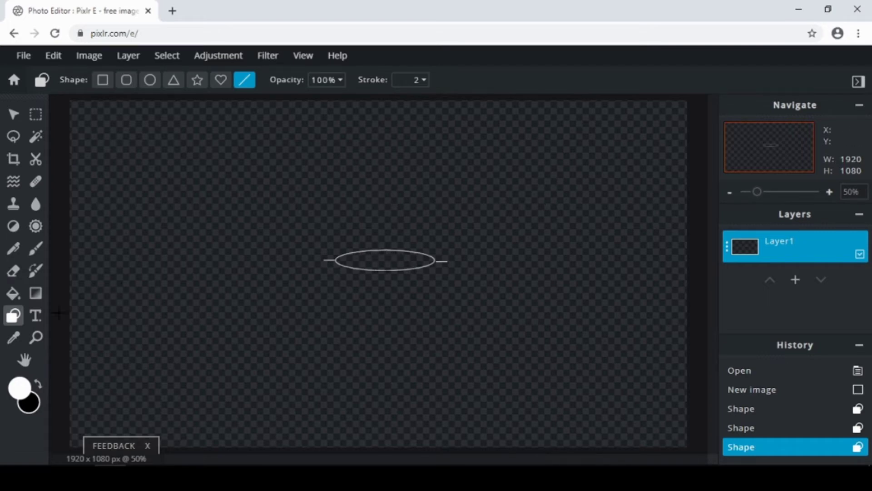
- Add a new text layer reading "My Website" in place of the placeholder text
click(35, 318)
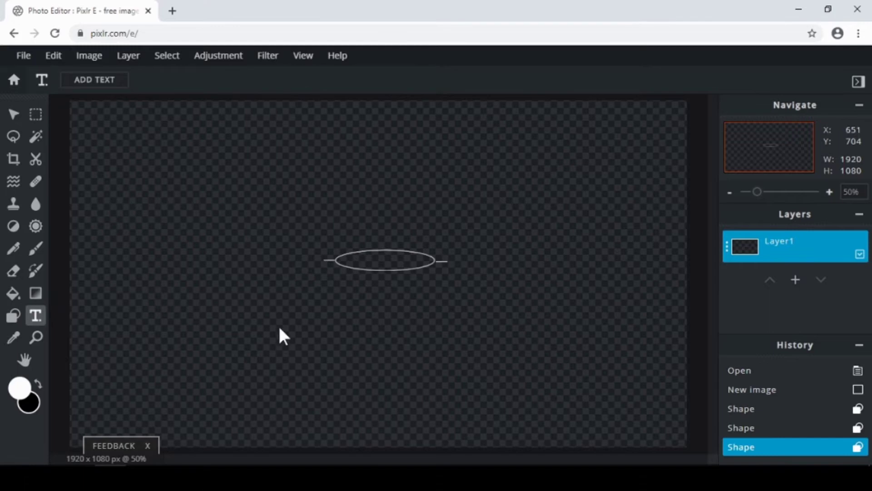
click(279, 329)
click(540, 295)
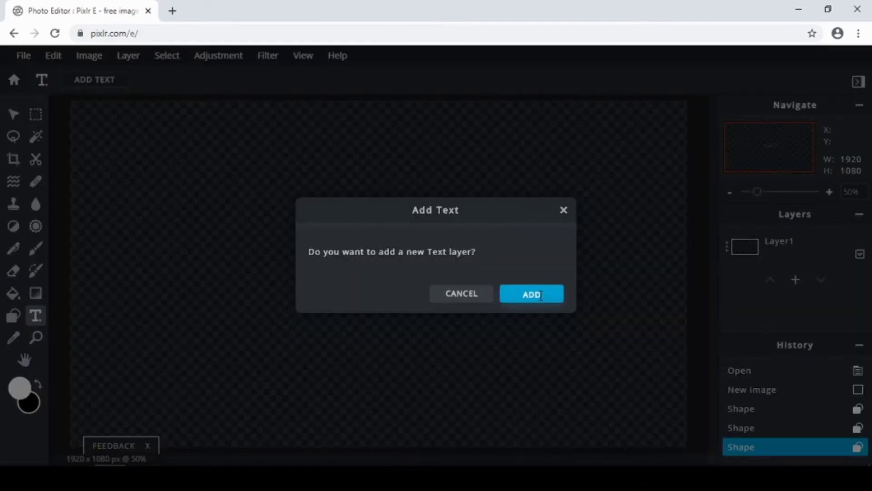
key(BackSpace)
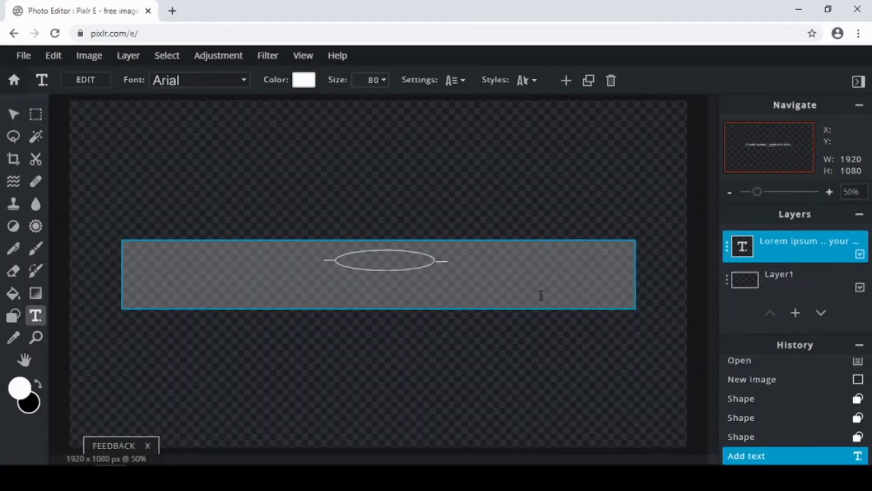
text(My W)
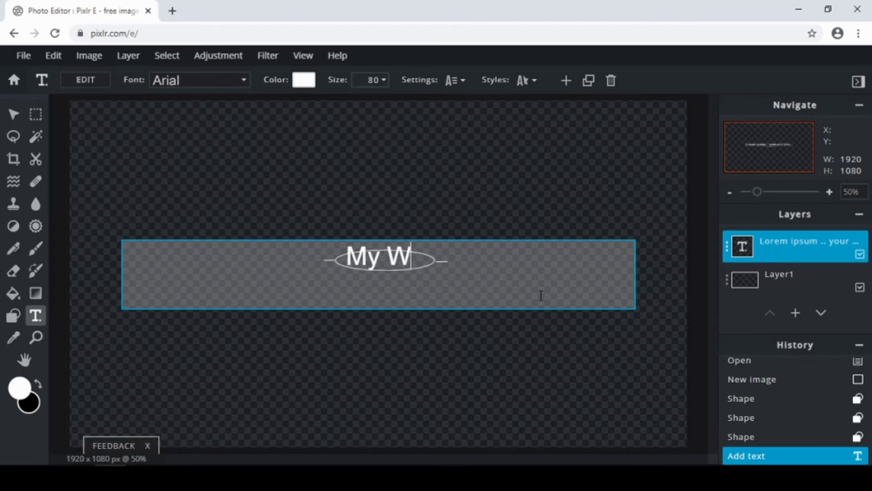
text(ebsite)
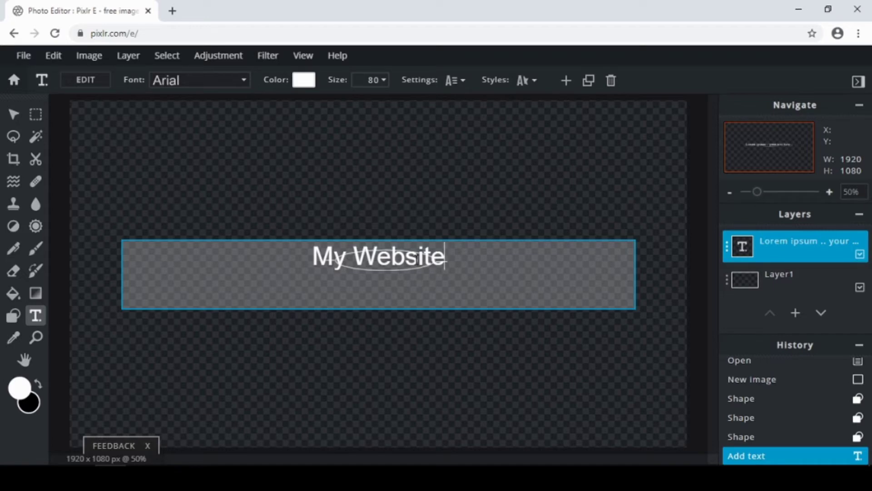
- Set the "My Website" text to the Courier New font at size 39
click(244, 84)
click(241, 117)
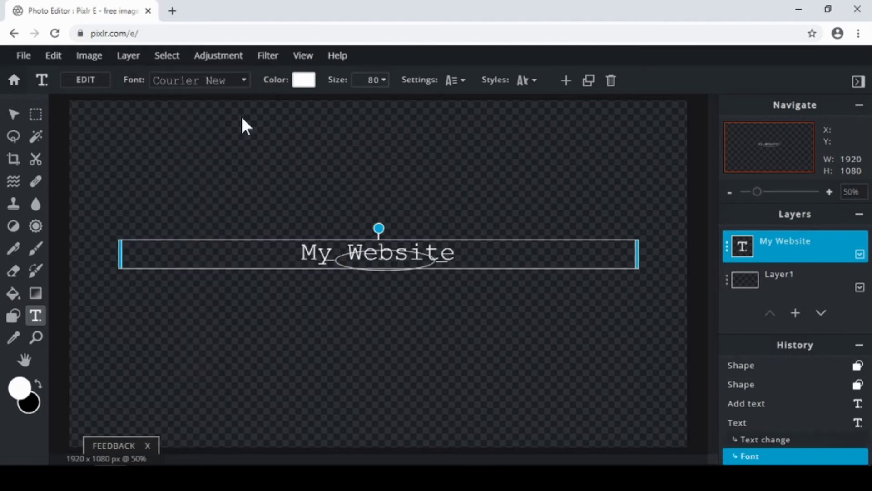
click(381, 82)
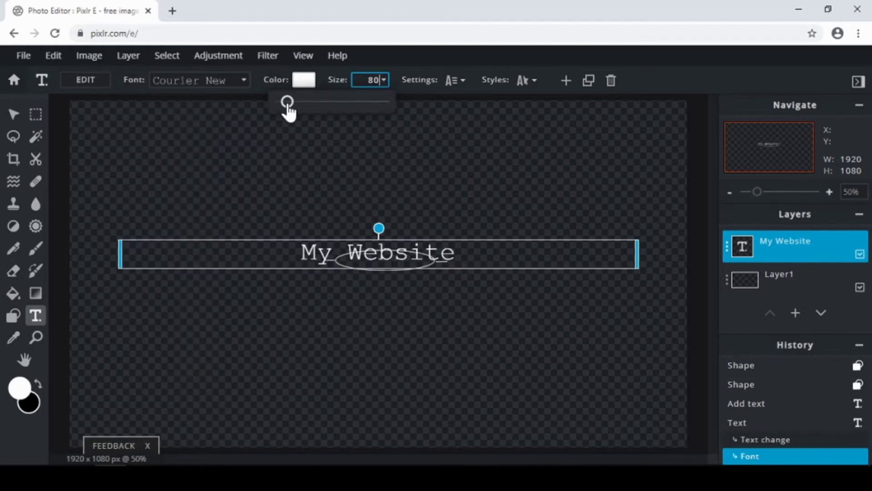
drag(287, 102, 282, 103)
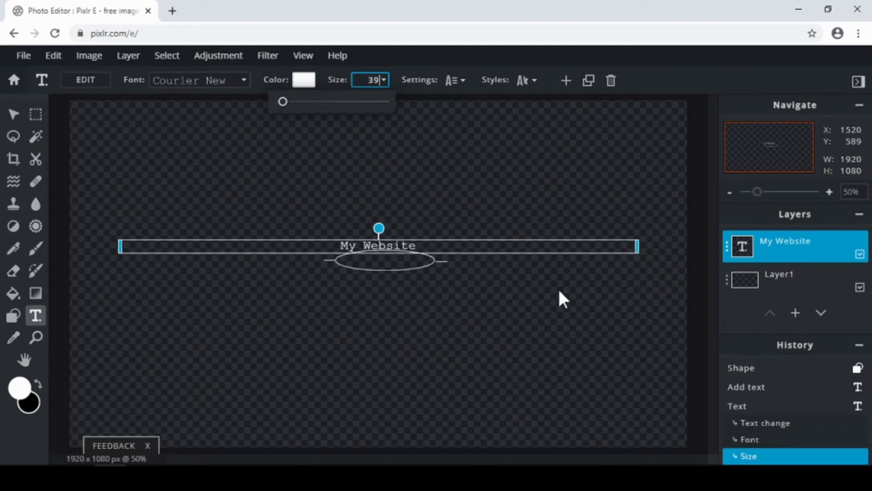
- Move the "My Website" text so it sits centred inside the ellipse
click(545, 251)
drag(546, 249, 553, 265)
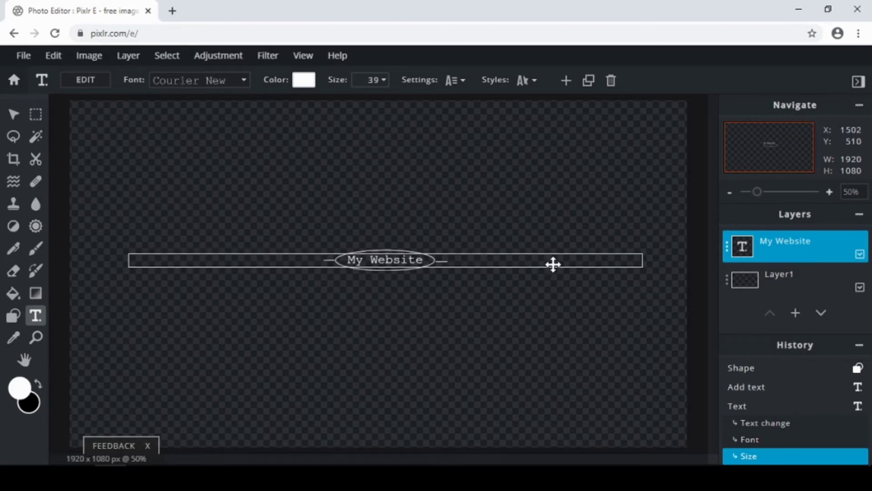
drag(554, 264, 553, 264)
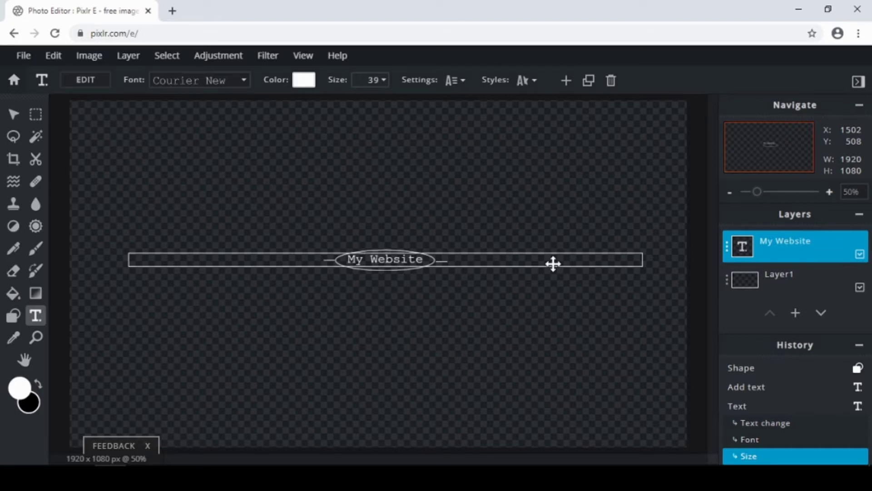
drag(553, 264, 553, 263)
click(562, 233)
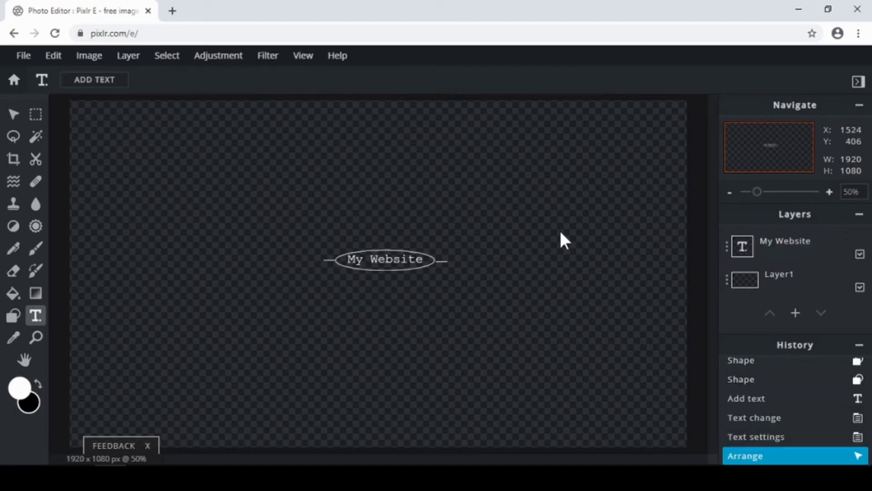
click(413, 256)
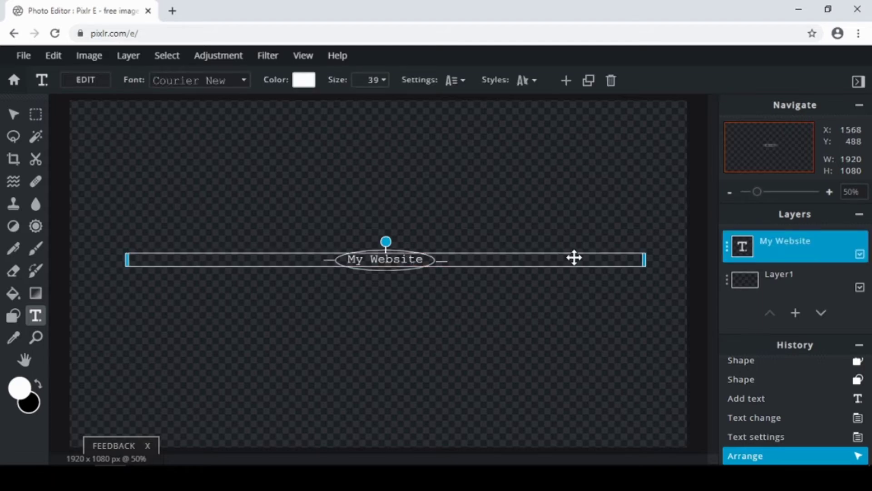
drag(573, 257, 574, 258)
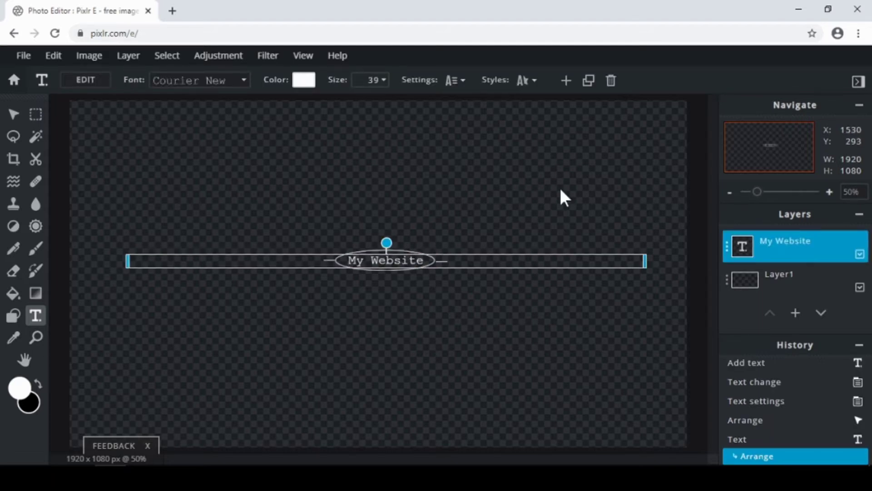
click(561, 197)
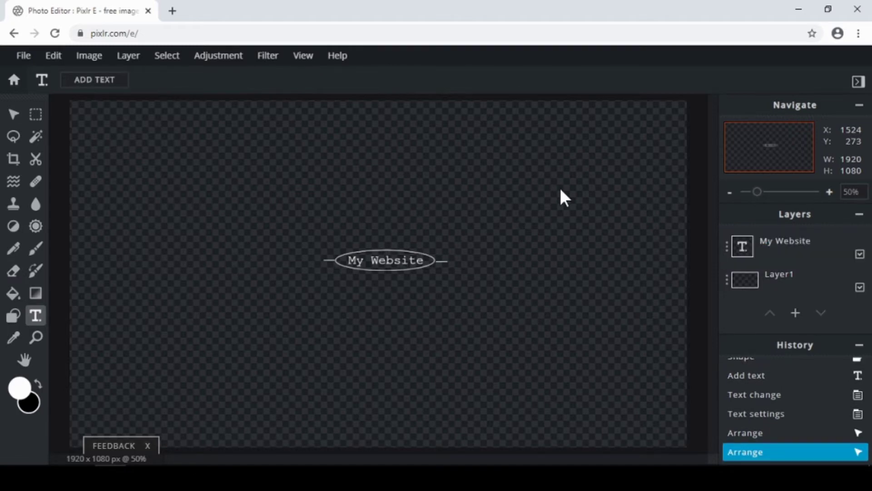
- Collapse the history list and select the entire canvas
click(859, 348)
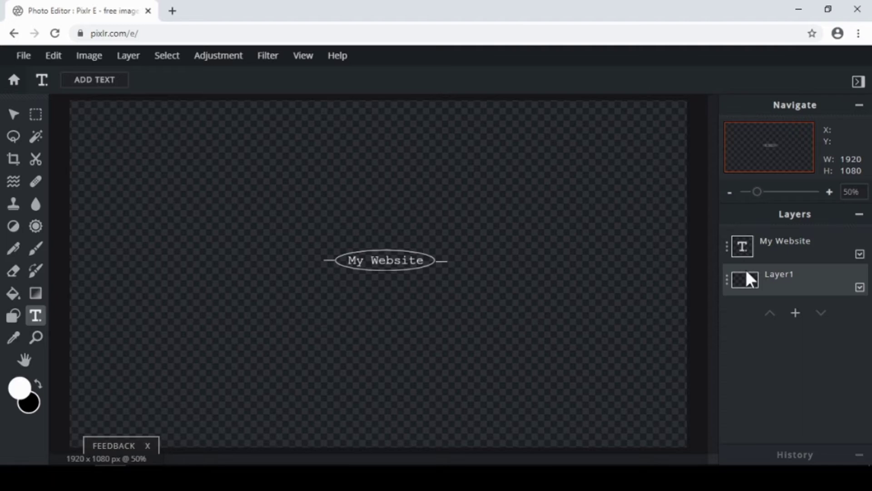
click(165, 57)
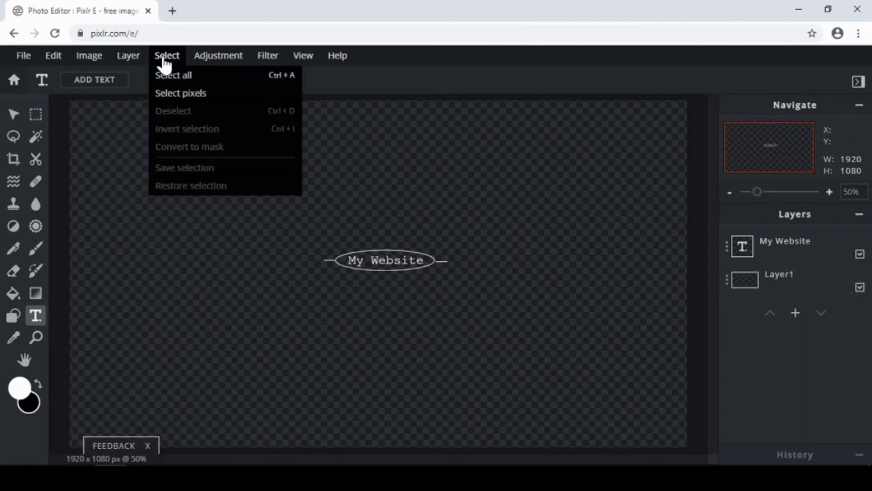
click(182, 76)
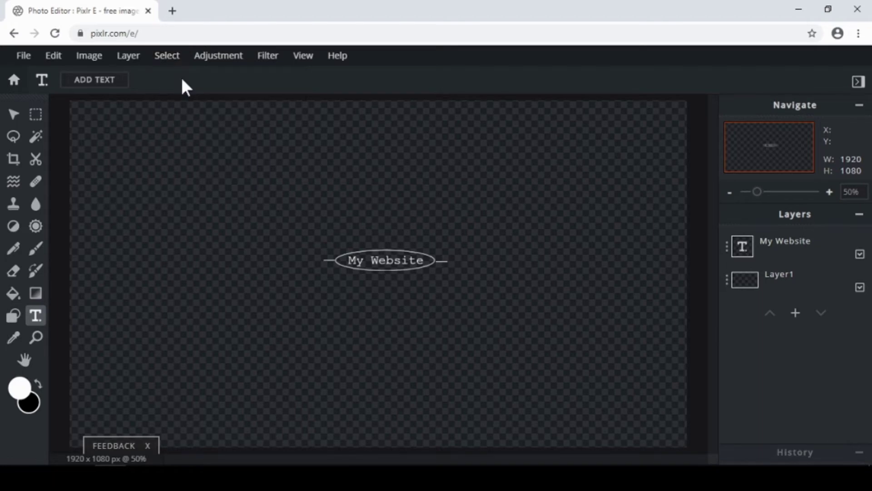
- Merge all visible layers into one and unlock the merged layer
click(129, 62)
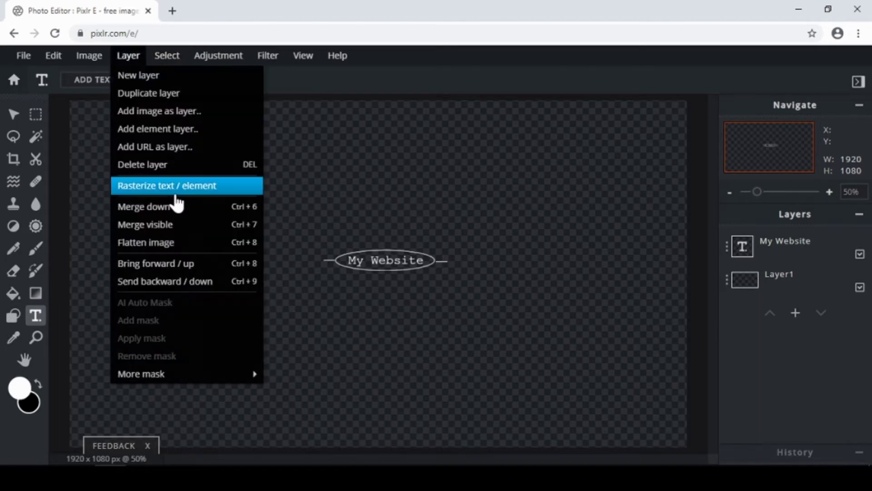
click(162, 228)
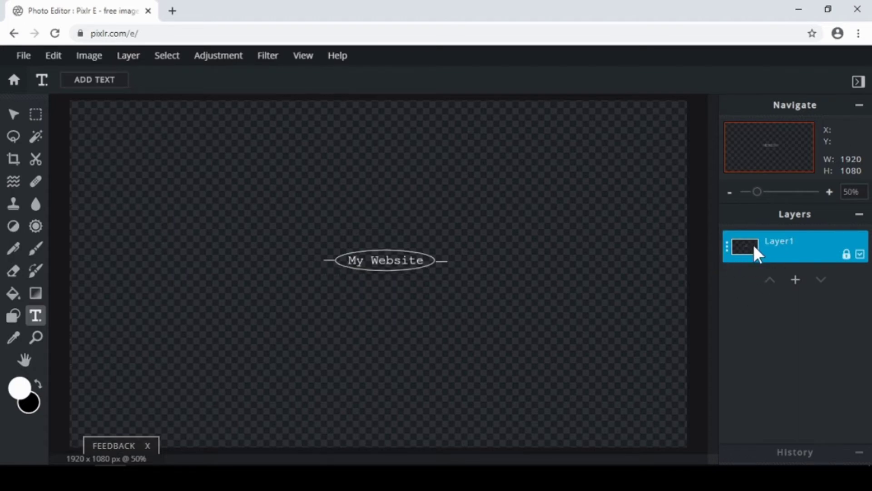
click(846, 254)
- Duplicate the merged layer and move the copy to the right so its connecting line meets the original's line
click(727, 249)
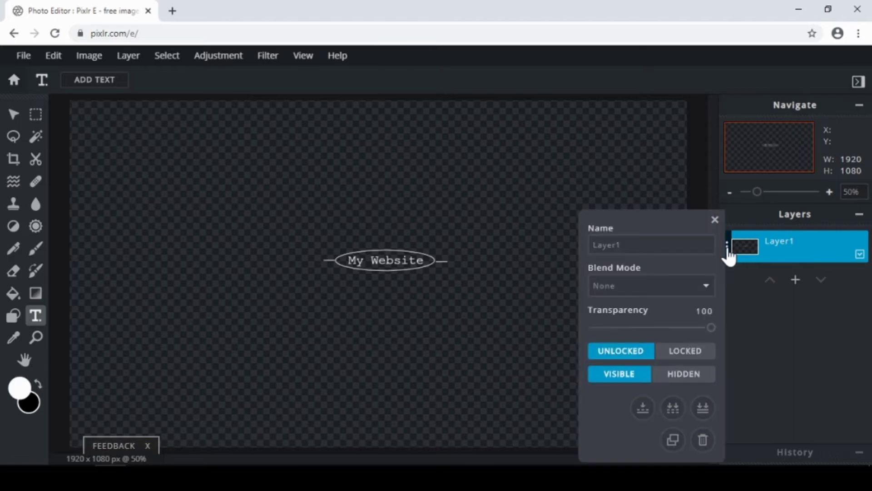
click(673, 440)
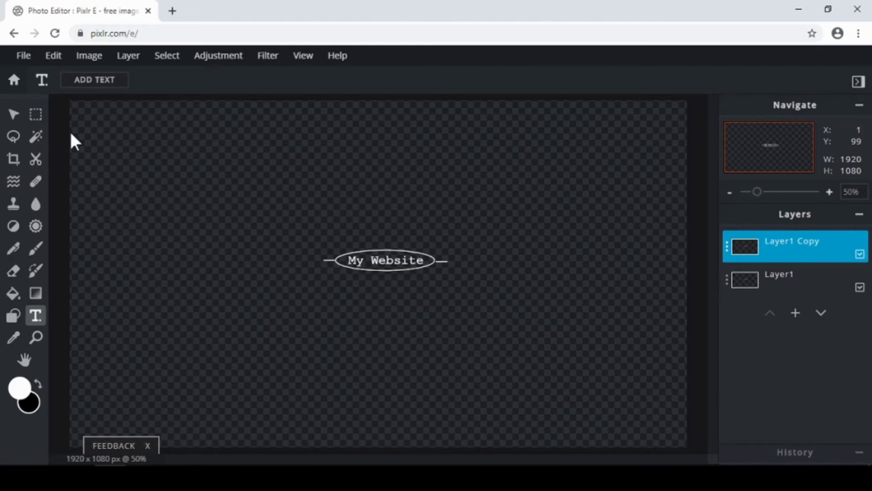
click(14, 114)
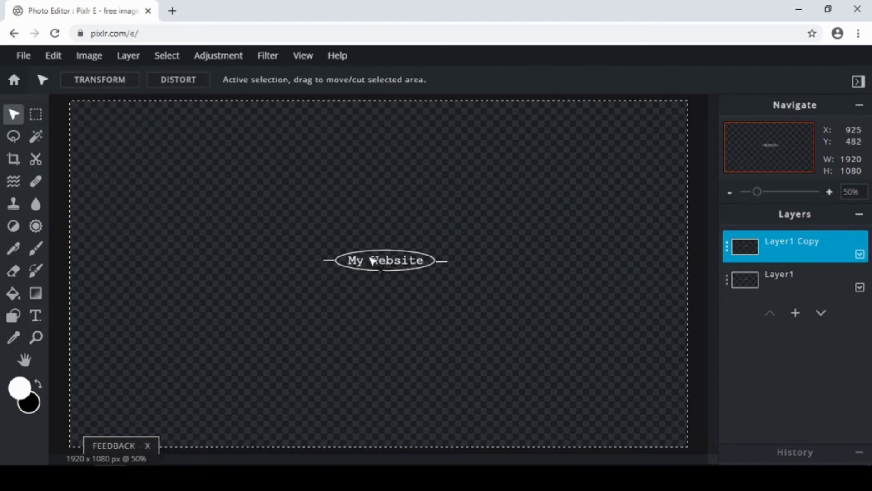
drag(372, 260, 495, 263)
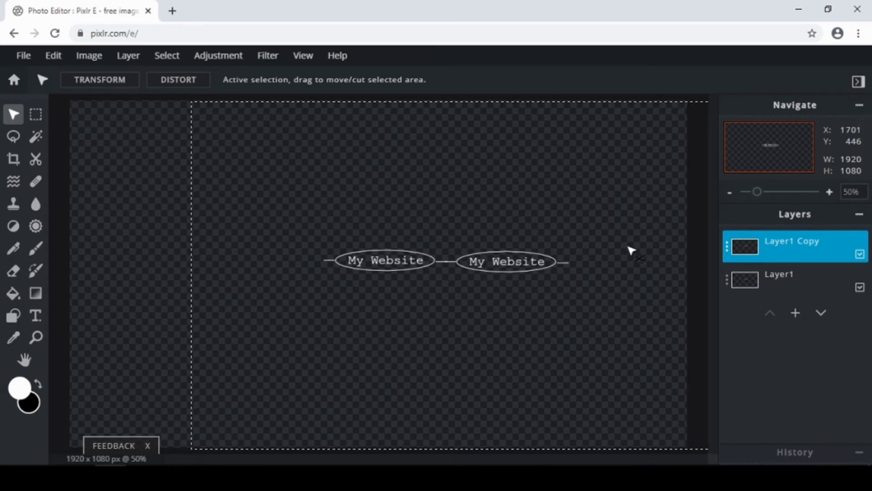
- Duplicate the copied ellipse layer and move the new copy to the left end of the chain so the connecting lines meet
click(727, 251)
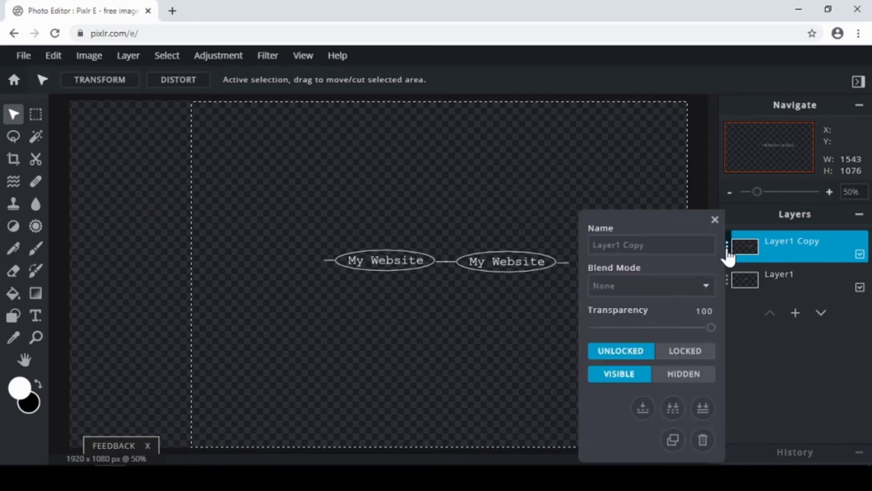
click(672, 439)
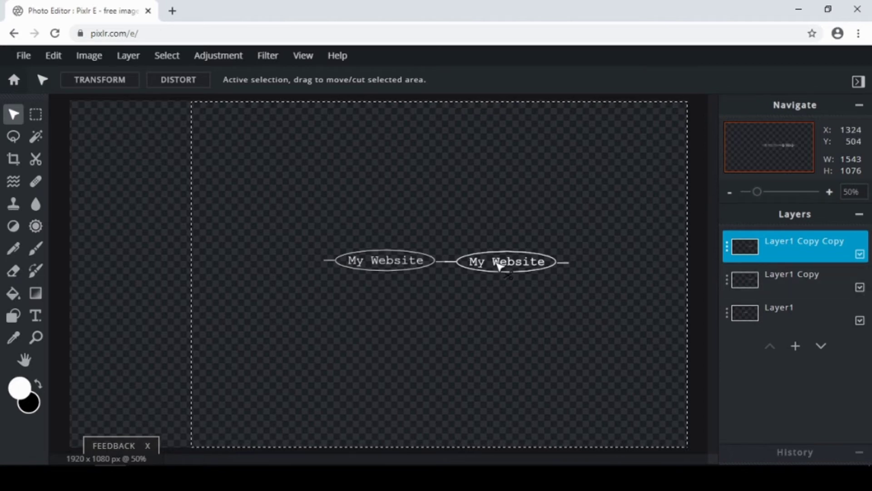
drag(499, 266, 255, 264)
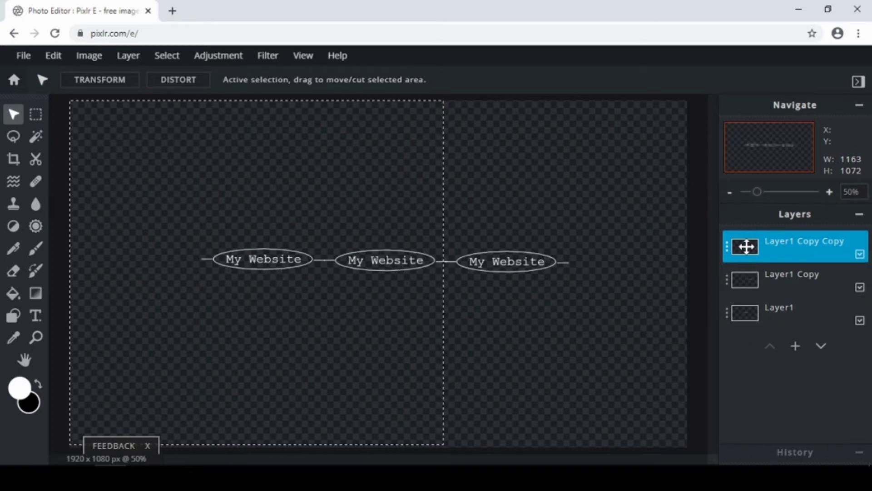
- Select the entire canvas afresh and merge all visible layers into a single row layer
click(35, 114)
click(55, 122)
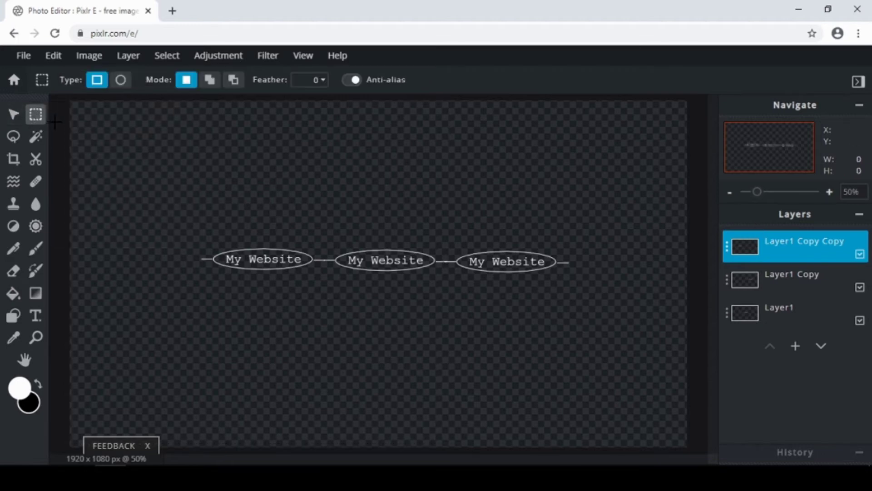
click(167, 55)
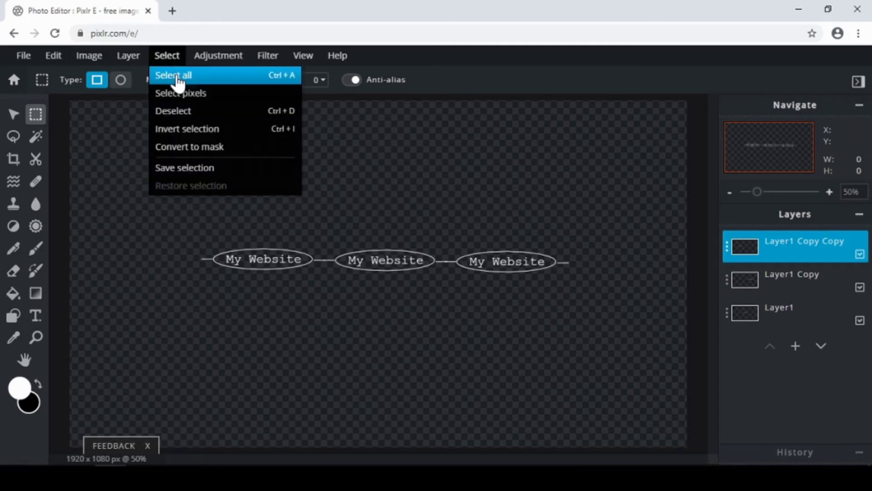
click(178, 77)
click(128, 56)
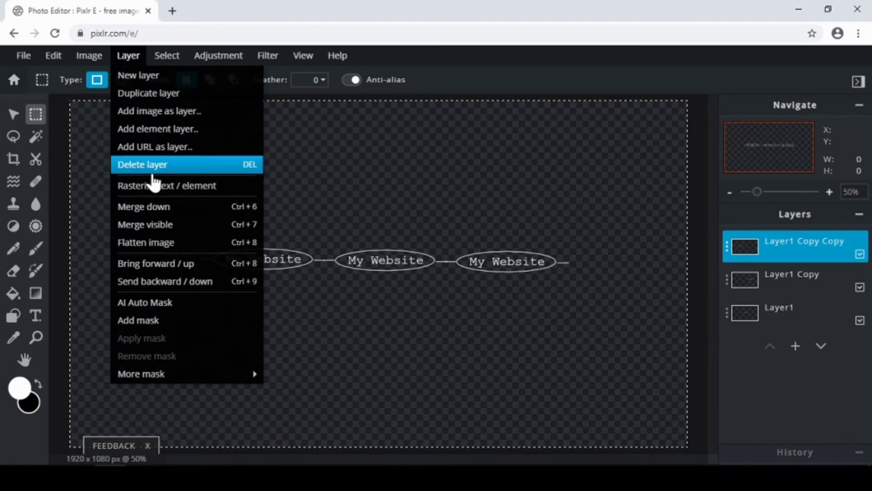
click(162, 230)
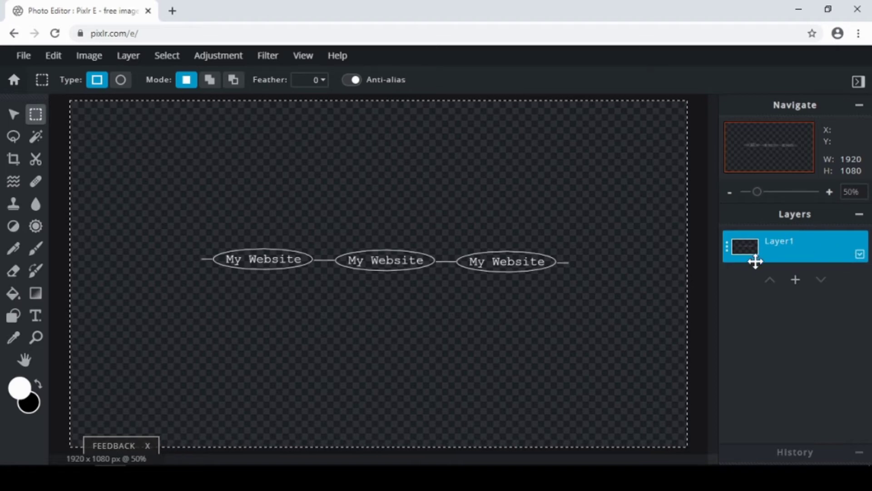
- With the selection cleared, duplicate the merged row layer and move the copy straight down about 217 px, below the original row
click(728, 248)
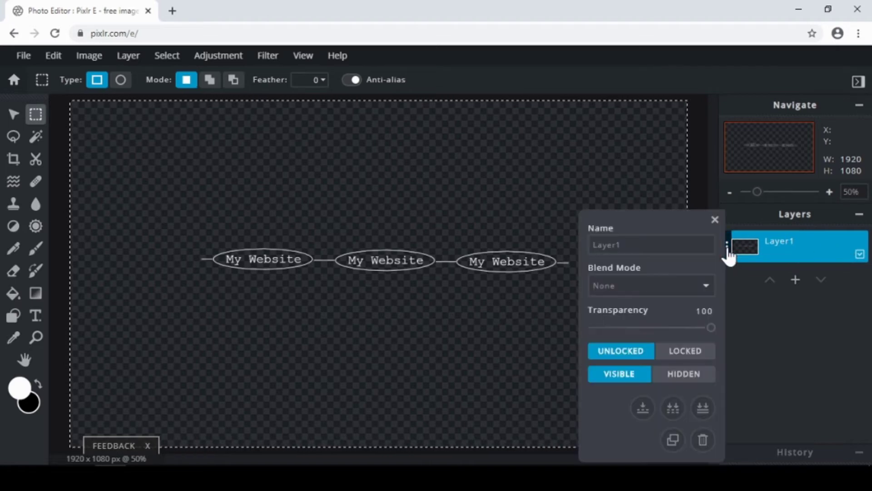
click(690, 175)
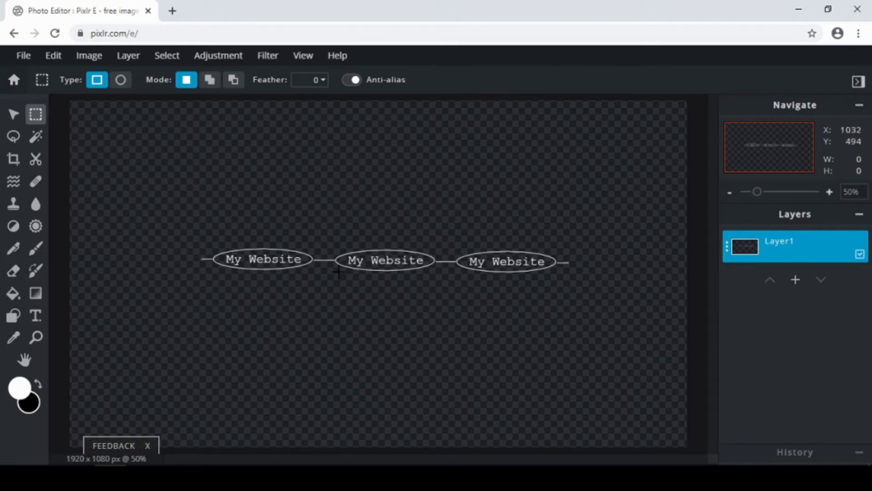
click(728, 253)
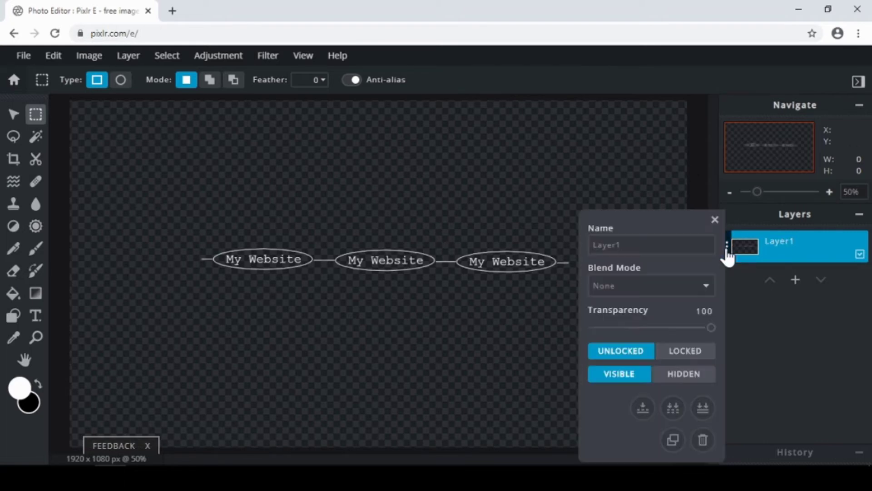
click(672, 440)
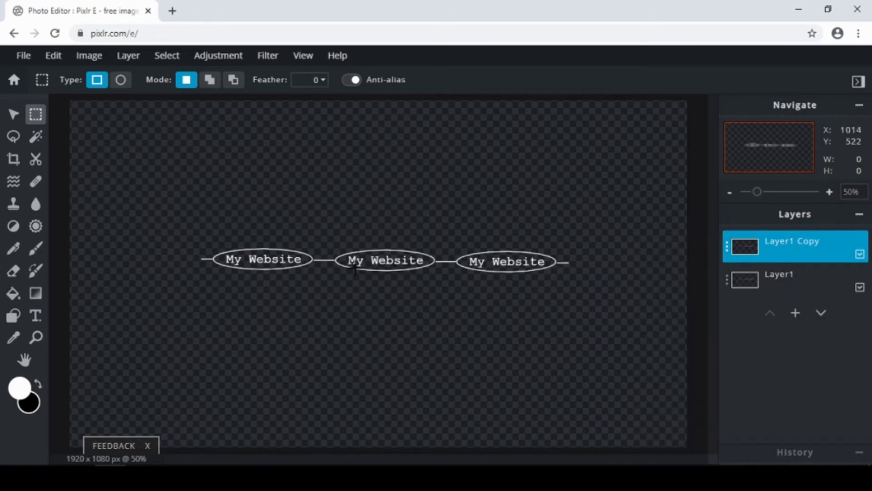
click(14, 115)
drag(394, 260, 395, 333)
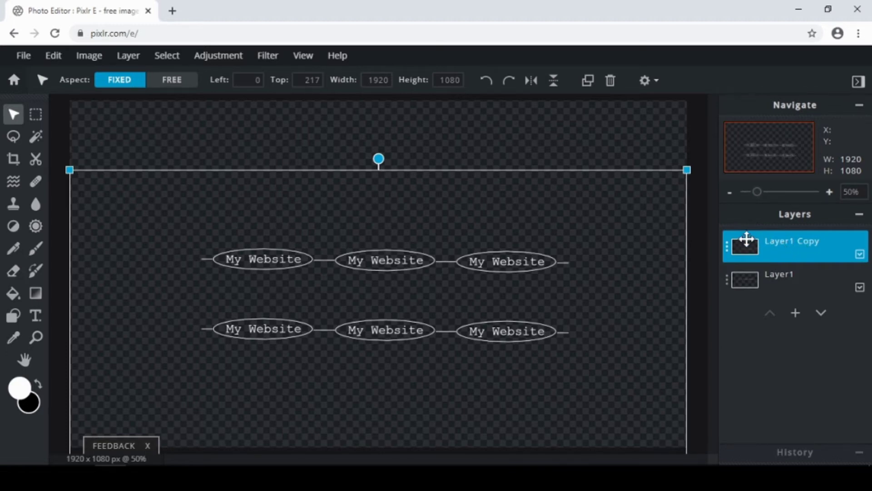
- Duplicate the lower row's layer and move the copy straight up above the middle row, with its top at about -232 px
click(727, 247)
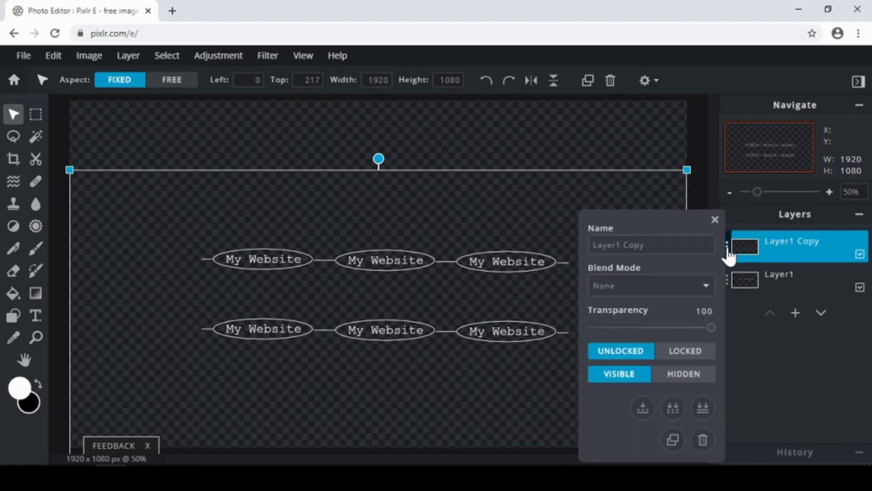
click(673, 440)
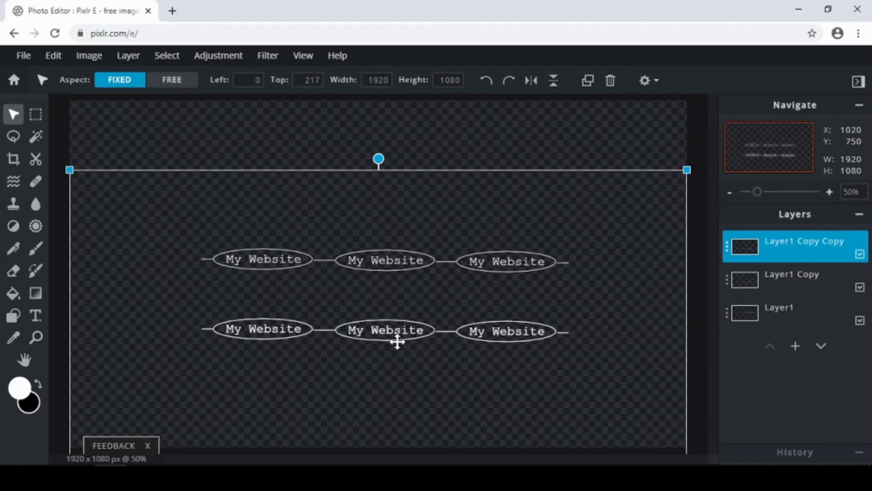
drag(398, 342, 396, 195)
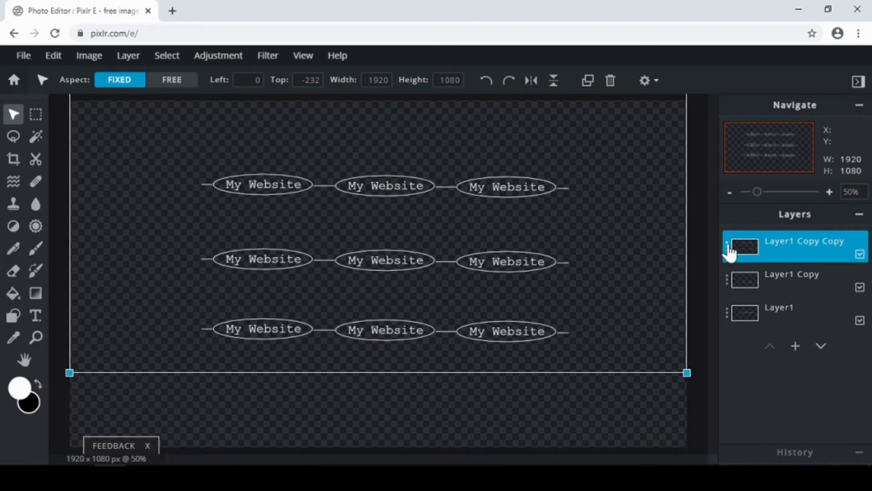
click(698, 243)
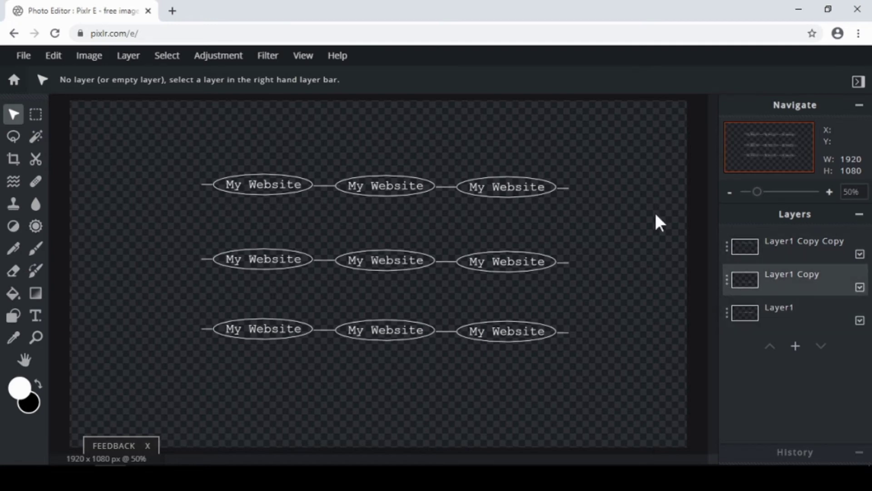
- Merge the three row layers into one unlocked layer and clear the canvas selection
click(167, 56)
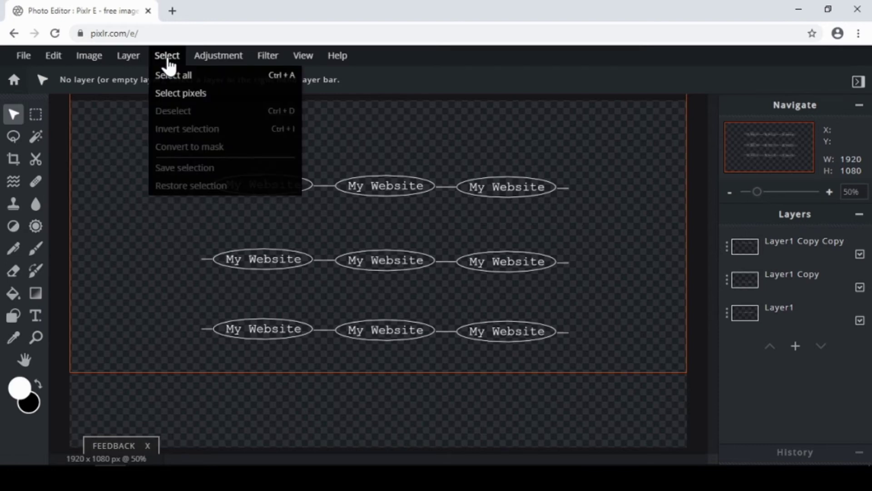
click(186, 75)
click(130, 56)
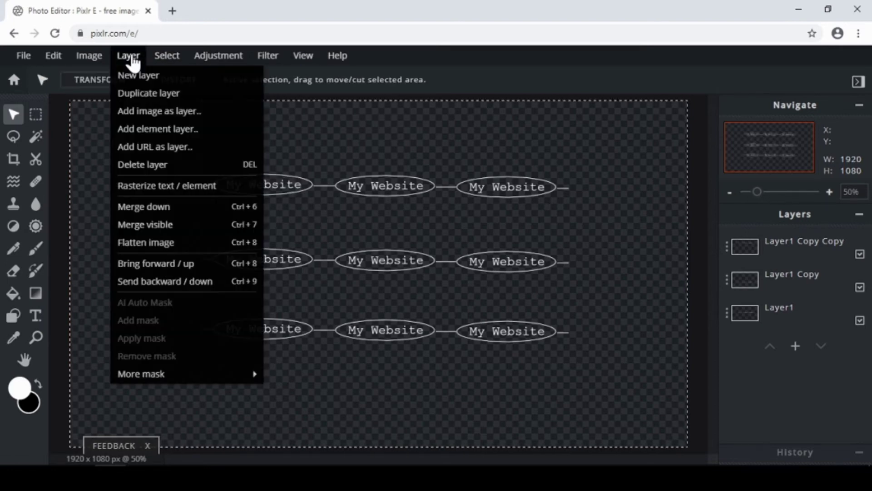
click(168, 228)
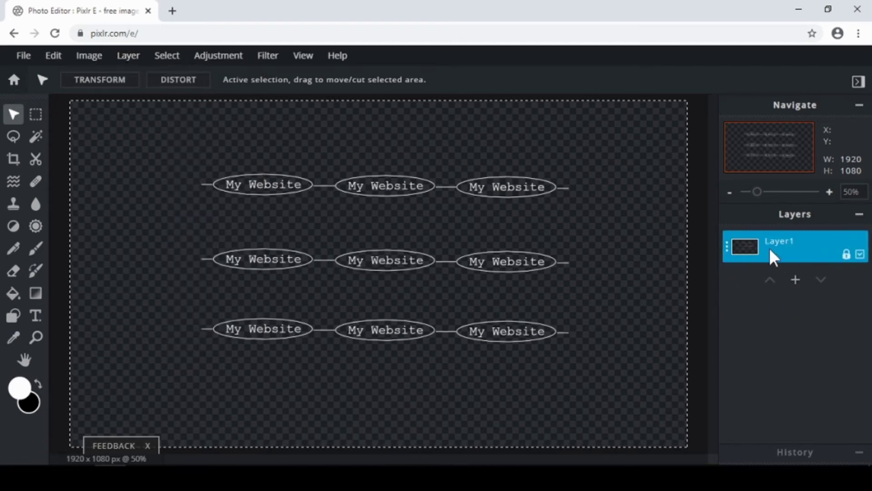
click(847, 257)
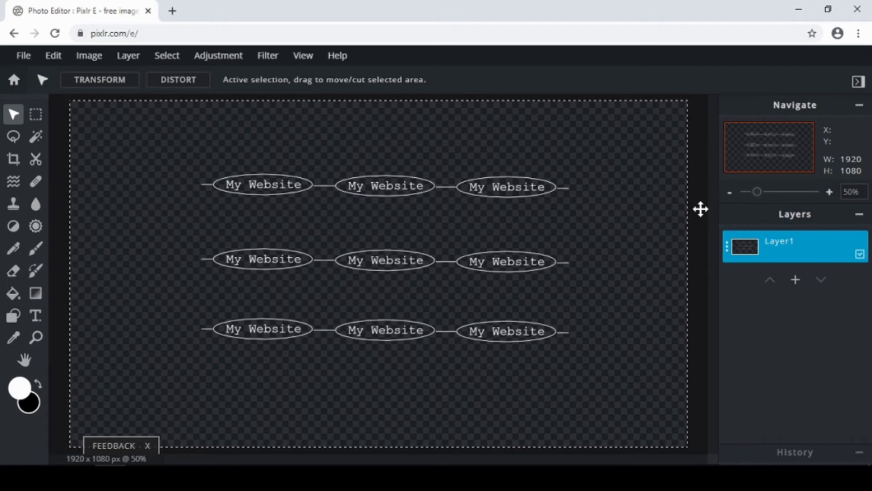
click(35, 119)
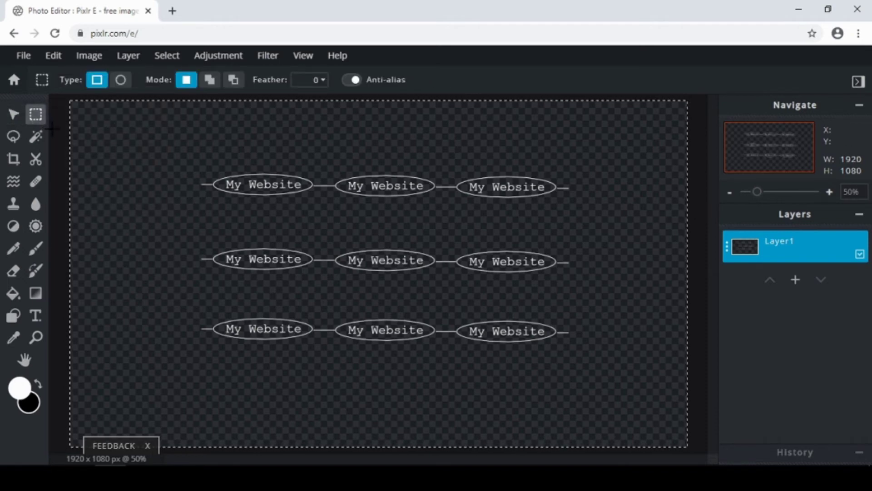
click(104, 137)
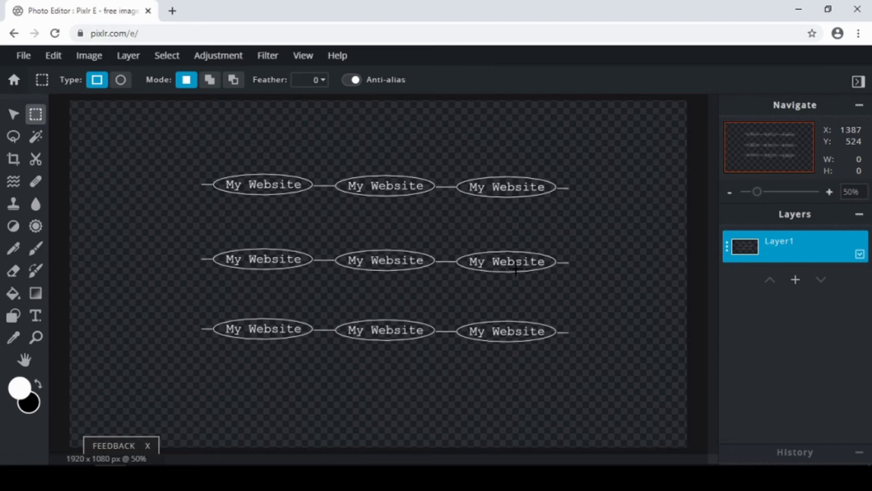
- Add the image 1685237-bigthumbnail from the Images folder on Removable Disk (E:) as a new layer
click(128, 58)
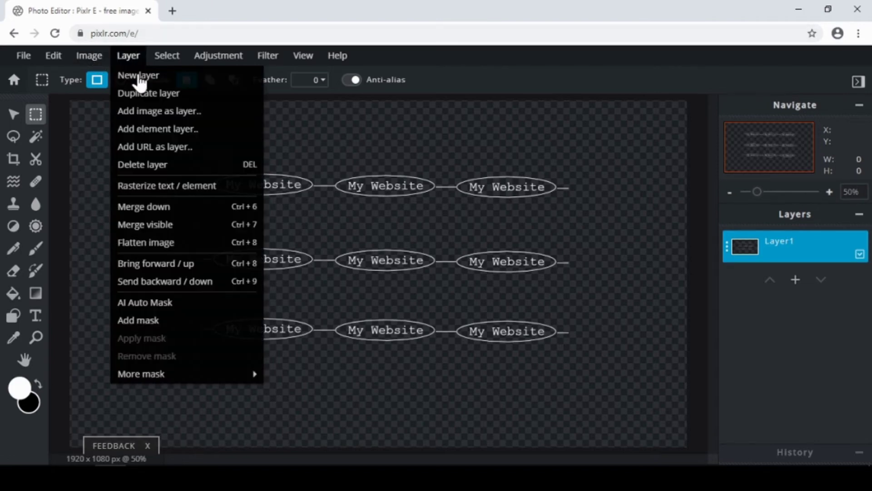
click(148, 114)
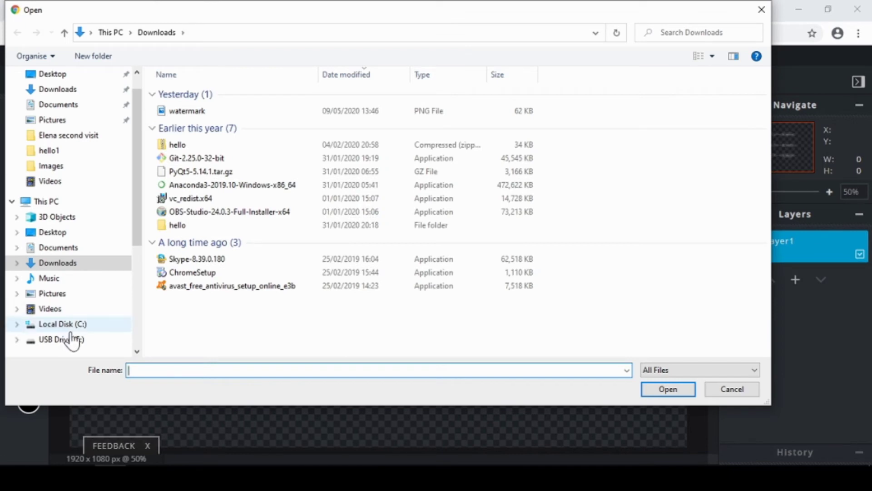
click(75, 349)
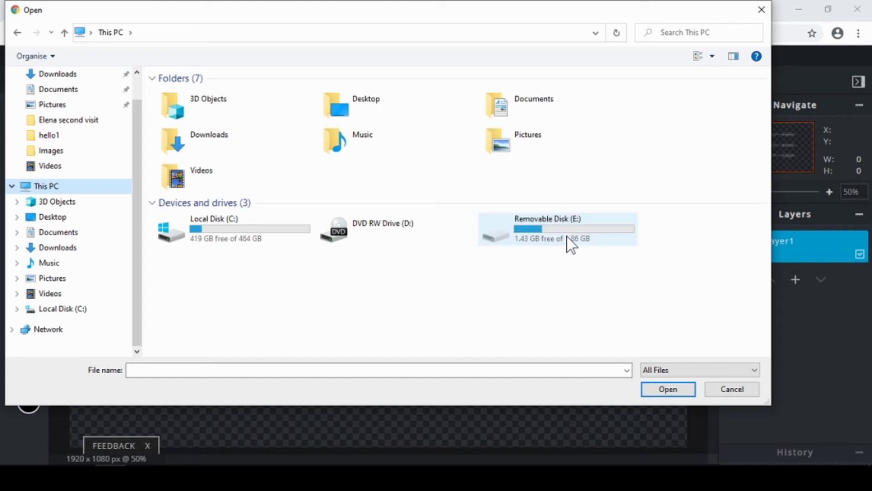
double_click(572, 246)
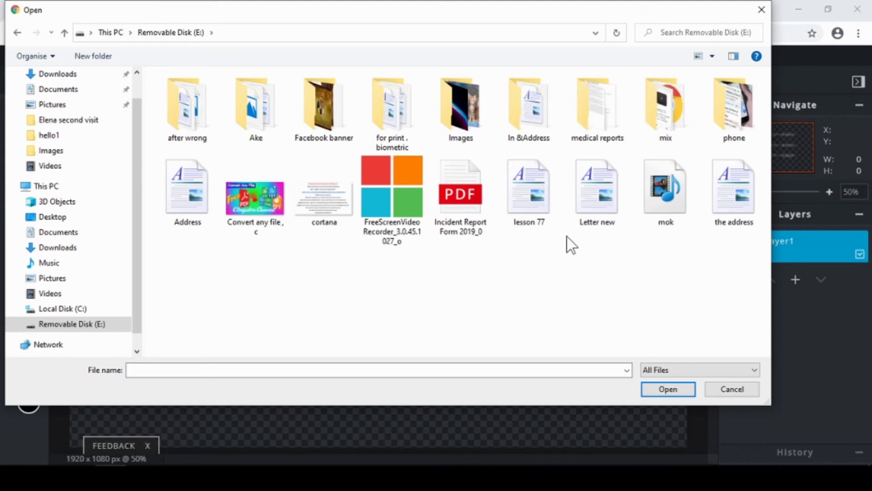
double_click(458, 105)
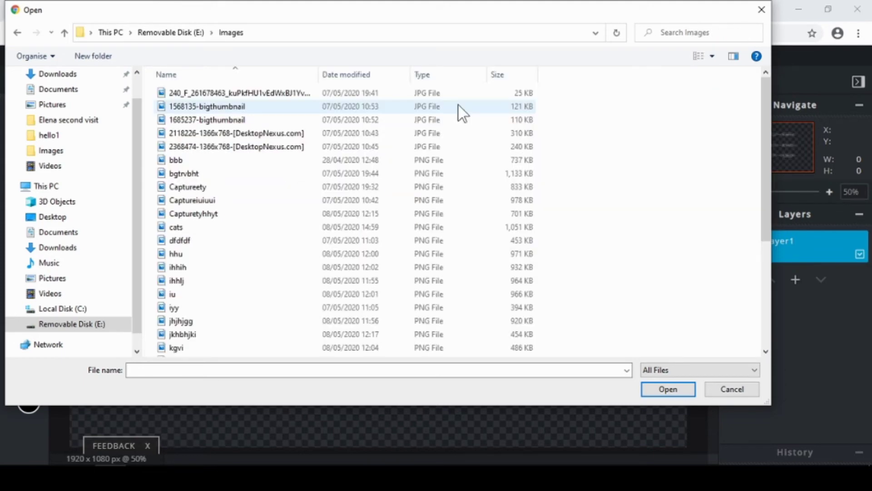
click(712, 56)
click(740, 39)
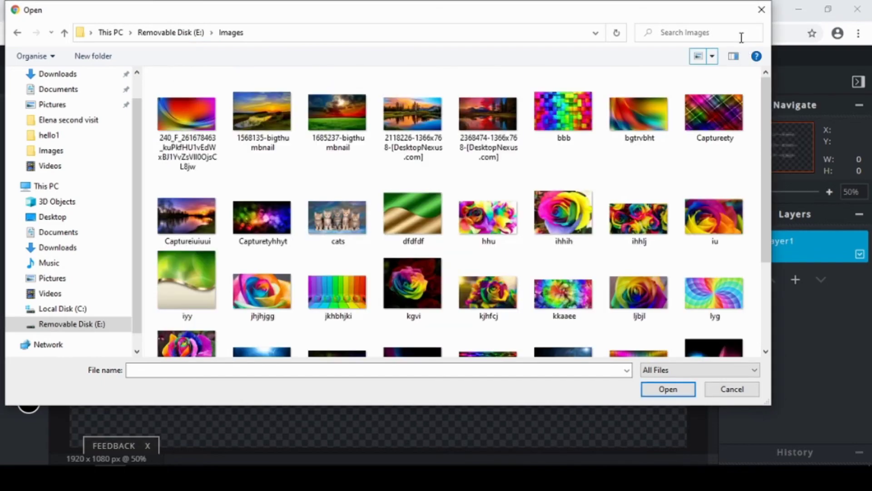
double_click(328, 120)
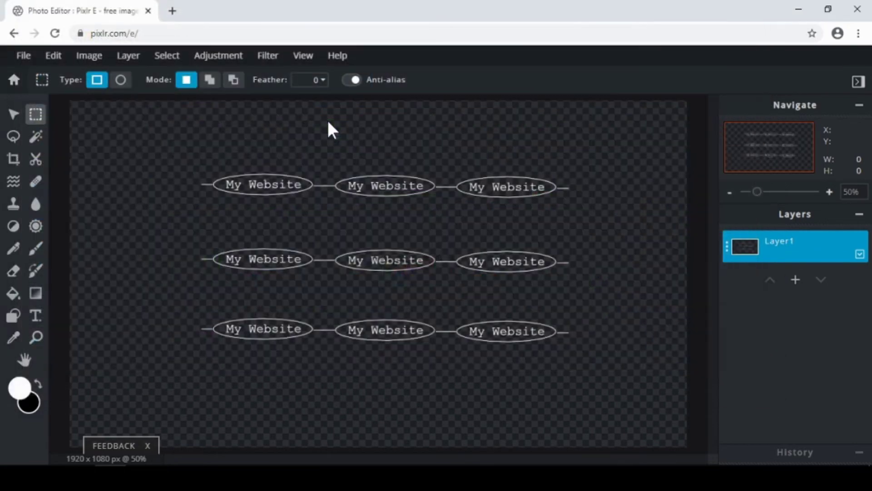
- Free-transform the landscape image to about 1752 x 1028 px, with its left at about 102 and top at about -11, and apply it
click(52, 58)
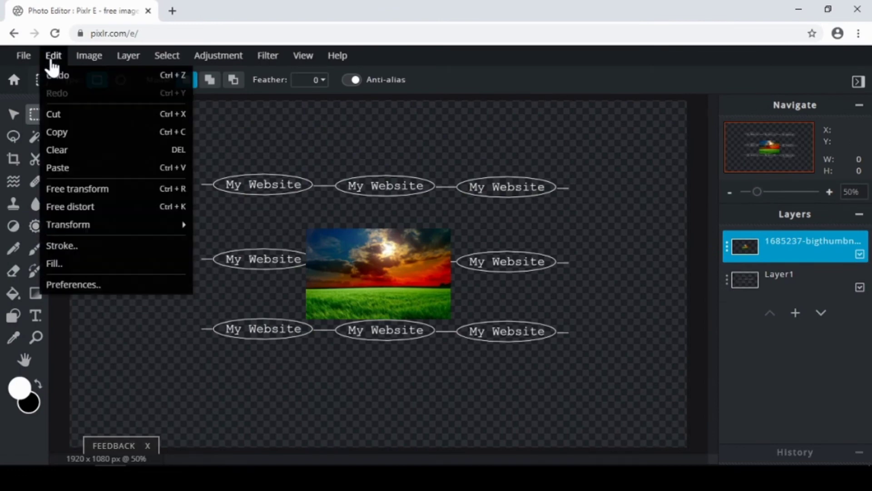
click(69, 189)
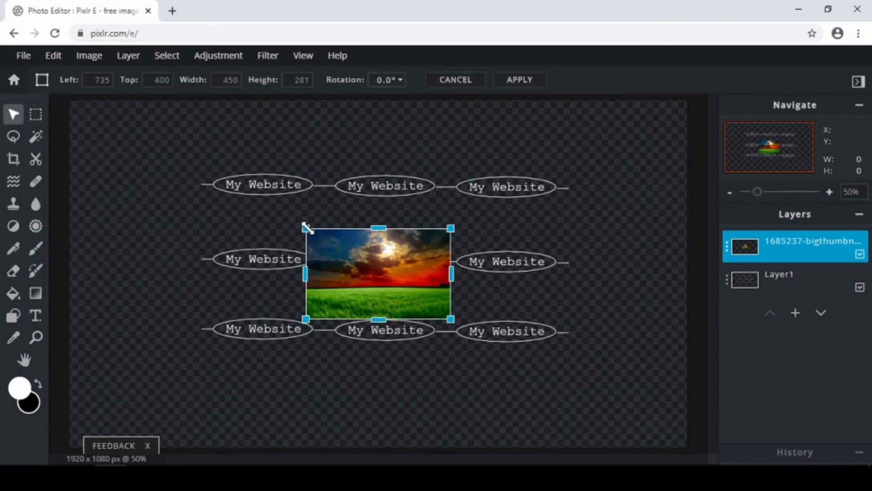
drag(305, 228, 103, 96)
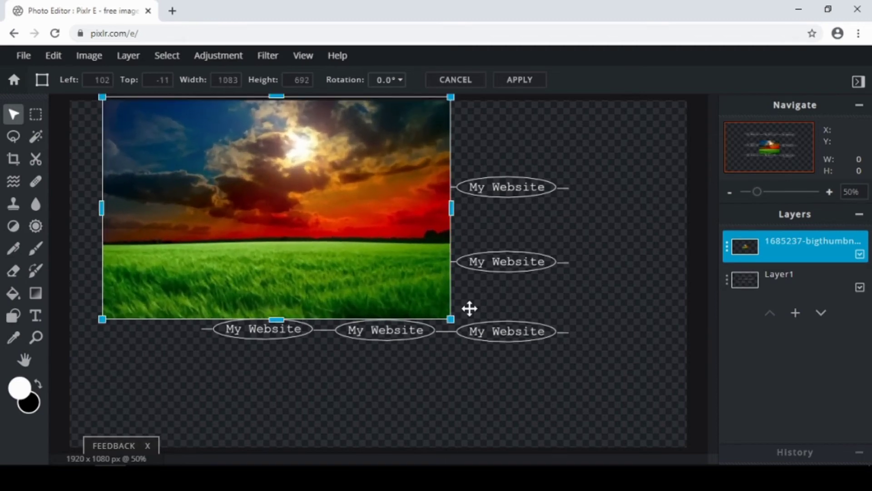
drag(451, 319, 667, 427)
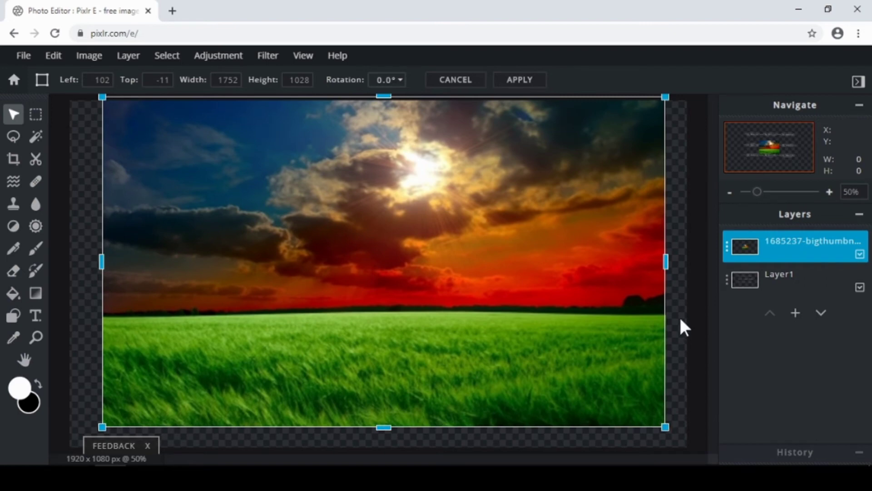
click(680, 316)
click(543, 298)
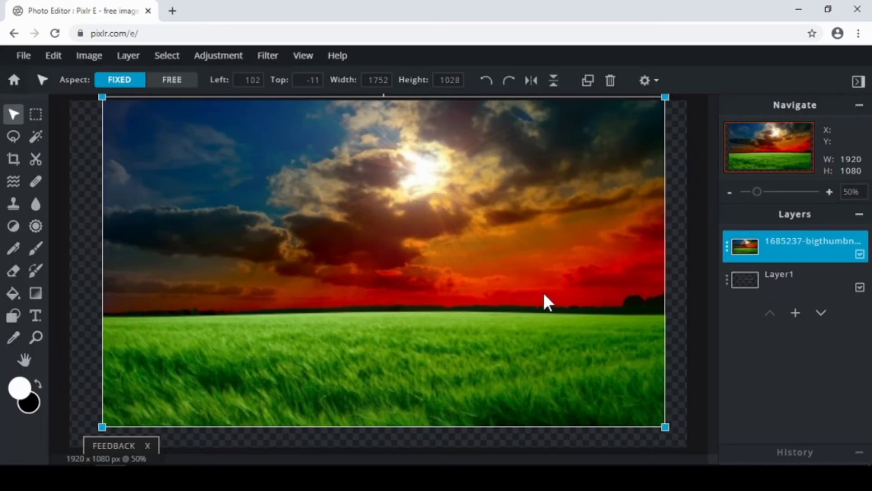
- Move the watermark layer above the landscape layer and lower its Transparency value to slightly under 18
click(745, 276)
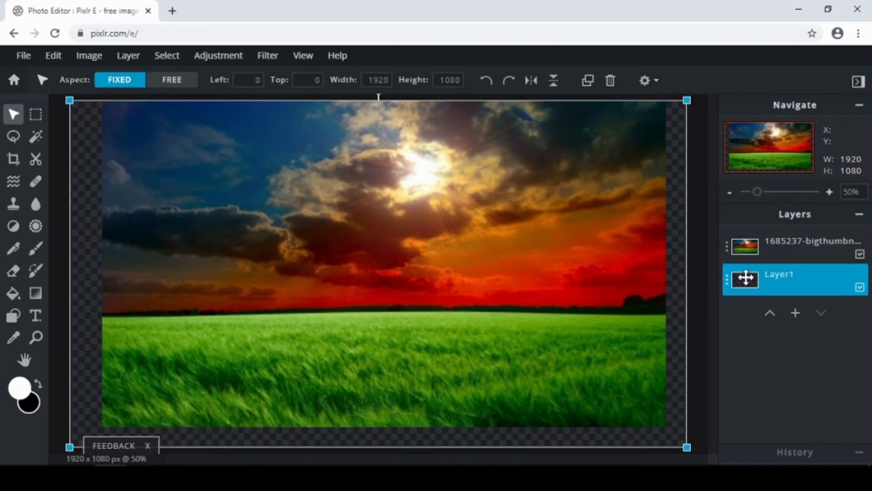
drag(746, 277, 747, 245)
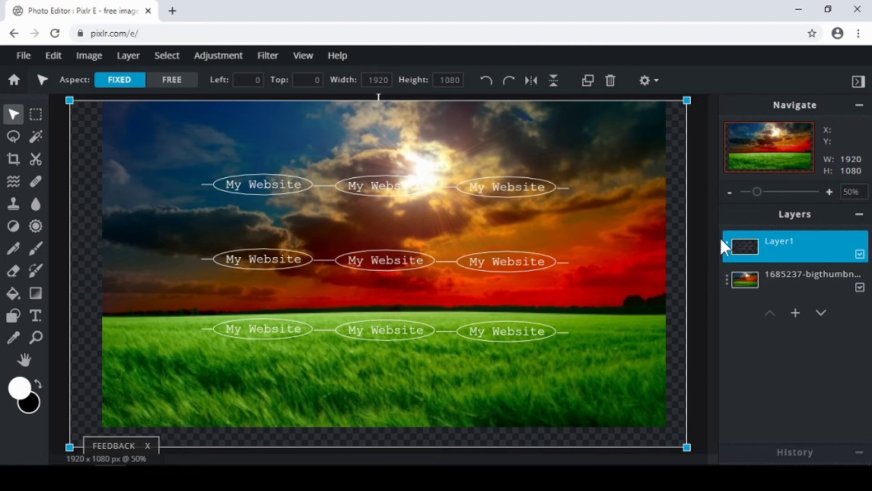
click(727, 248)
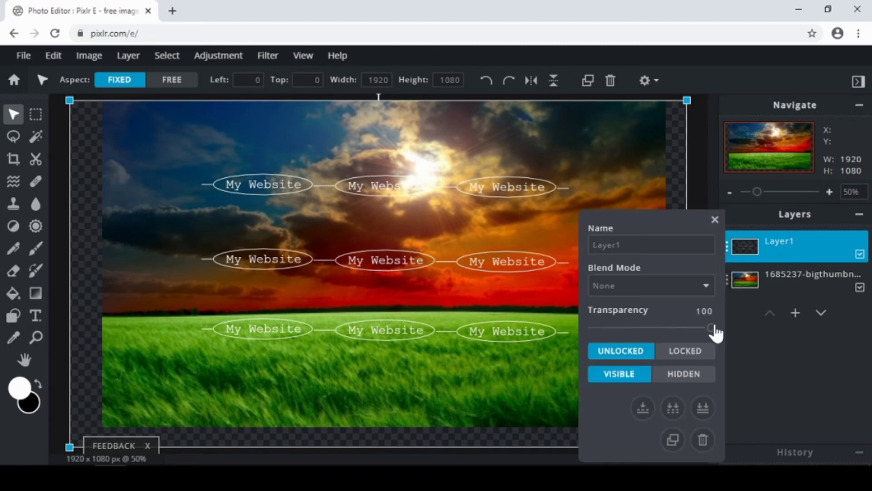
drag(712, 330, 616, 335)
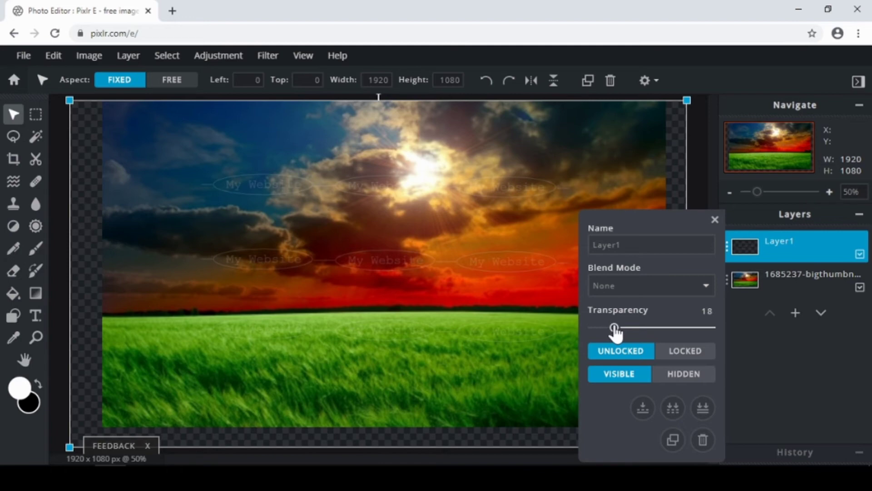
mouse_move(616, 334)
mouse_down()
mouse_move(707, 332)
mouse_move(579, 323)
mouse_move(613, 334)
mouse_up()
drag(613, 334, 610, 335)
click(702, 182)
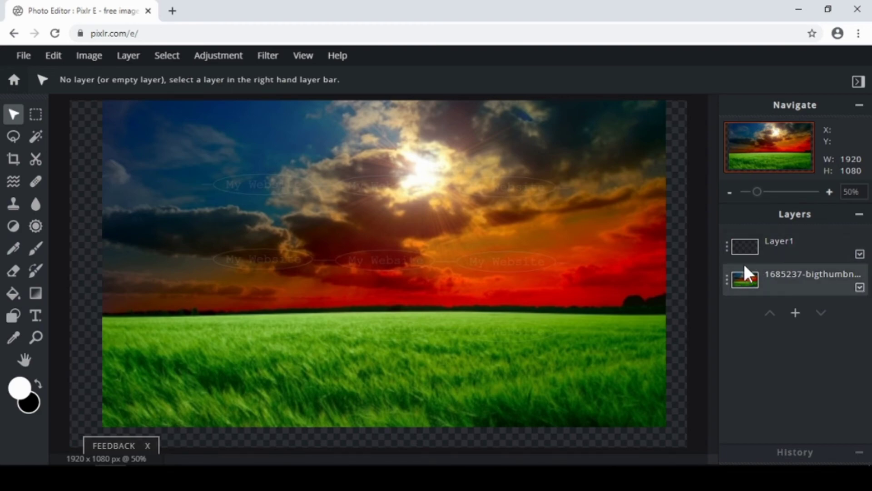
- Download the watermark alone as a PNG named "my watwemake", hiding the landscape layer only for the export
click(860, 289)
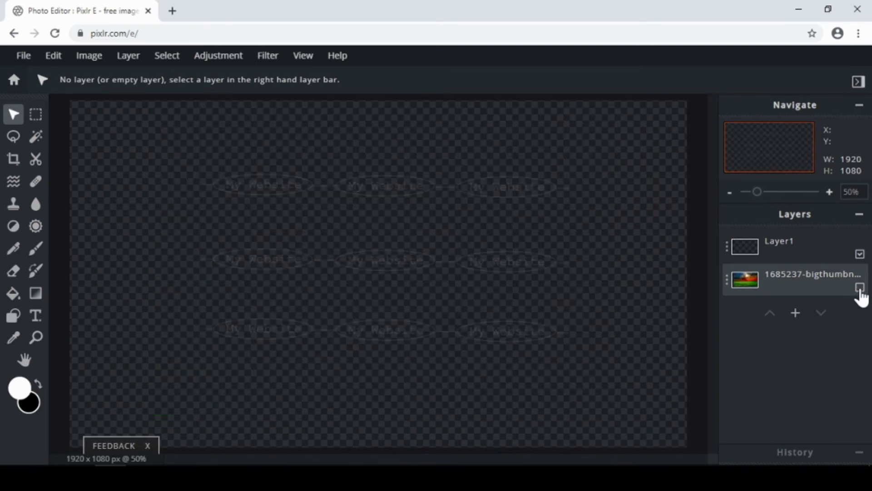
click(24, 56)
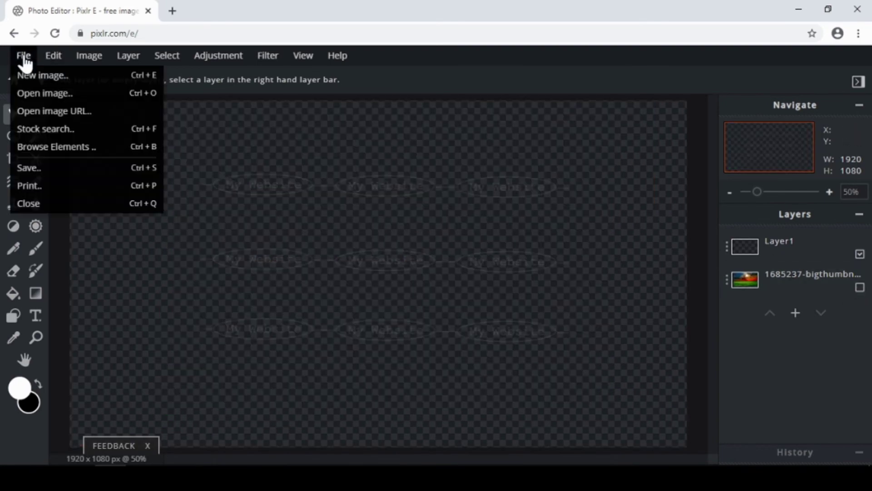
click(34, 171)
click(487, 202)
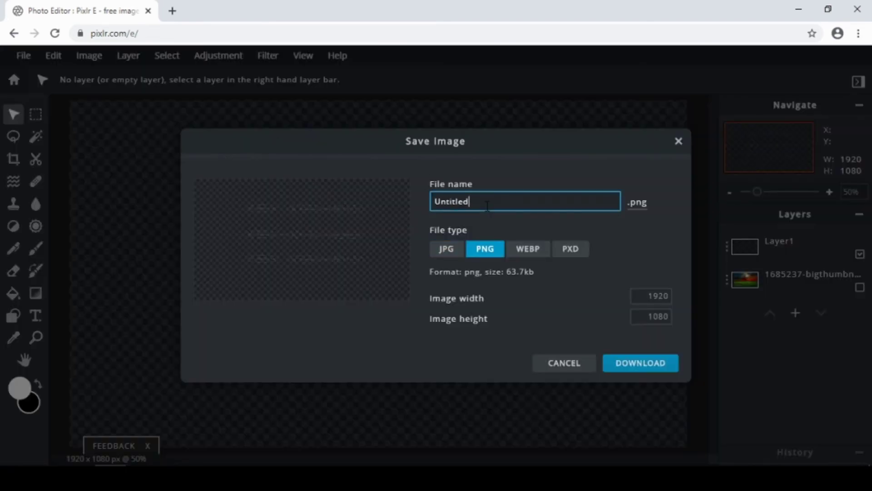
key(BackSpace)
key(BackSpace)
key(BackSpace)
key(BackSpace)
key(BackSpace)
key(BackSpace)
key(BackSpace)
key(BackSpace)
text(my watwemake)
click(636, 359)
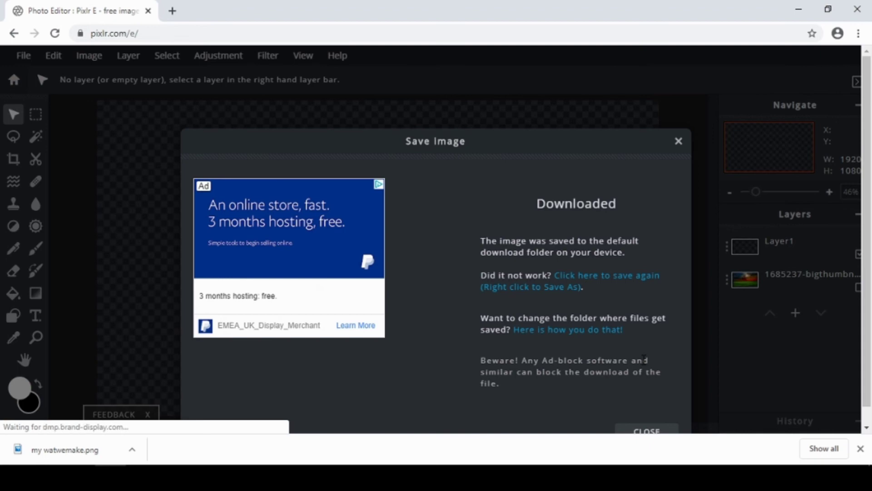
click(677, 142)
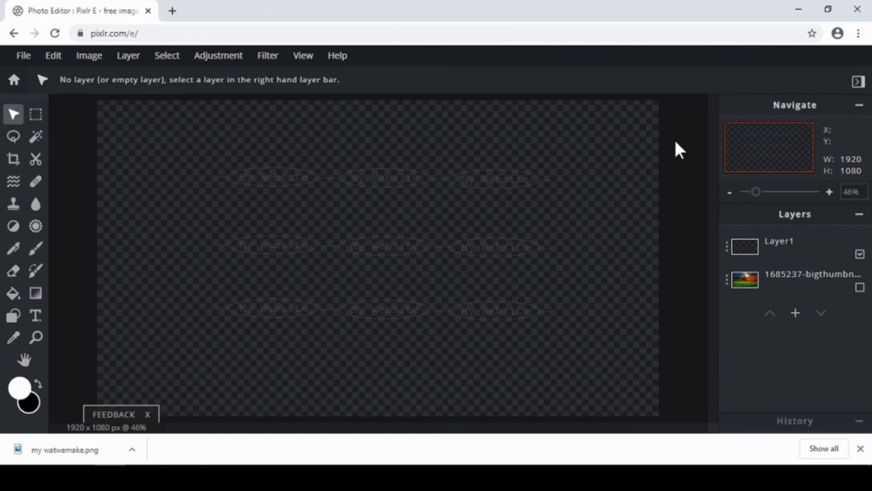
click(860, 289)
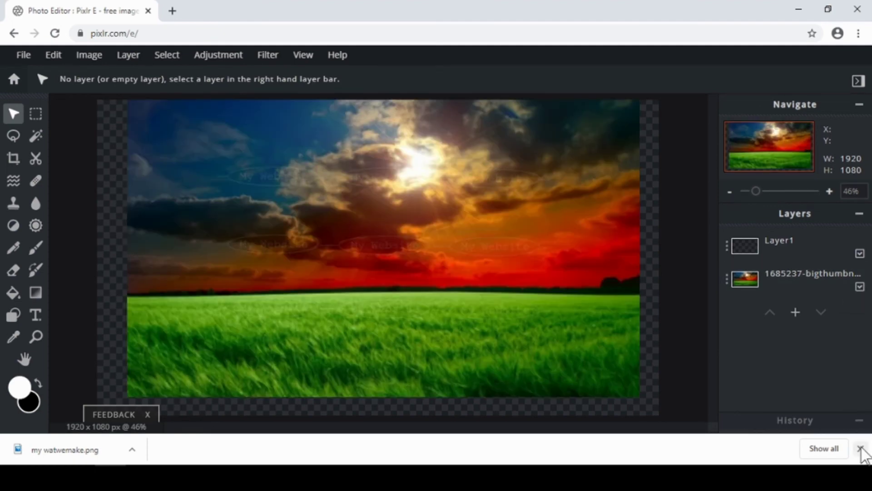
click(861, 449)
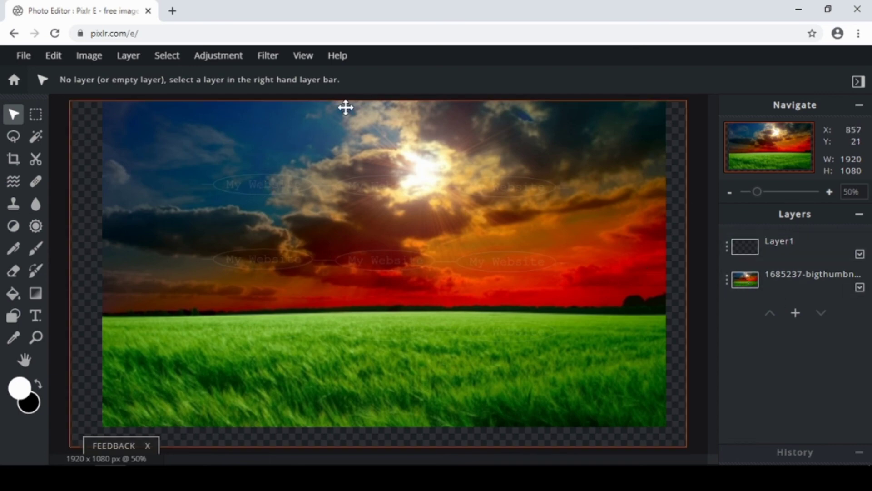
- With the whole canvas selected, merge the visible watermark and landscape layers into one and clear the selection
click(167, 59)
click(174, 77)
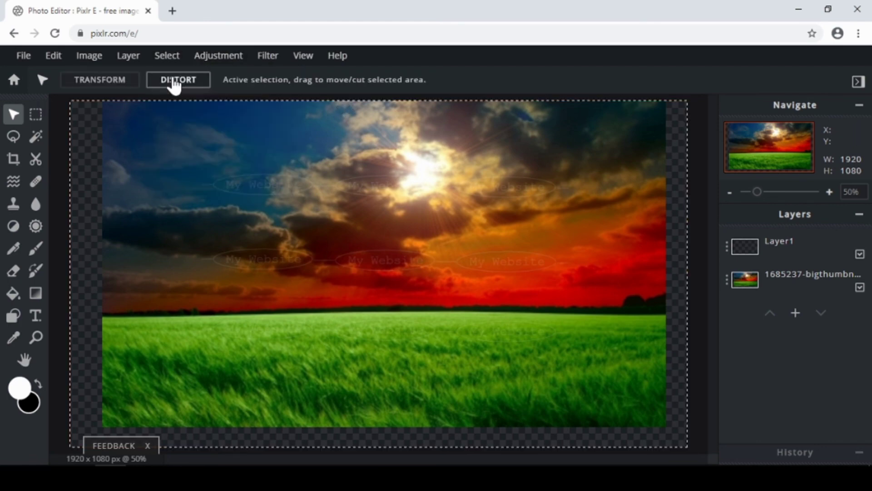
click(126, 57)
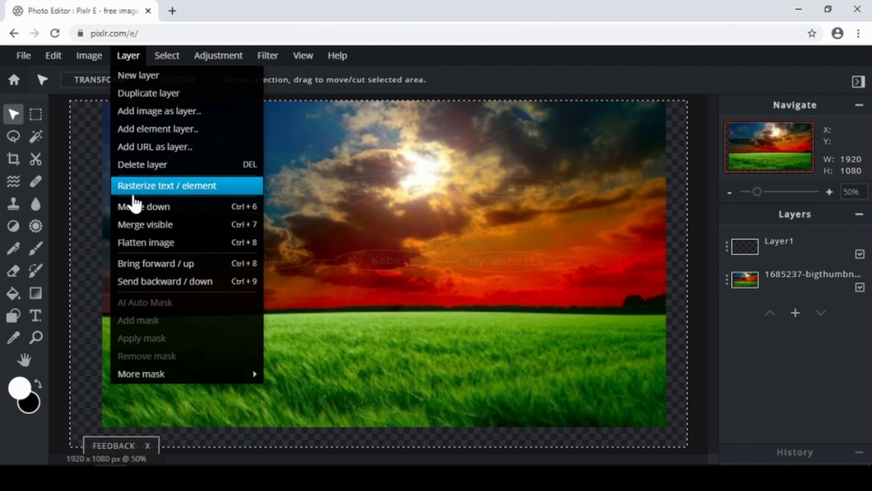
click(157, 226)
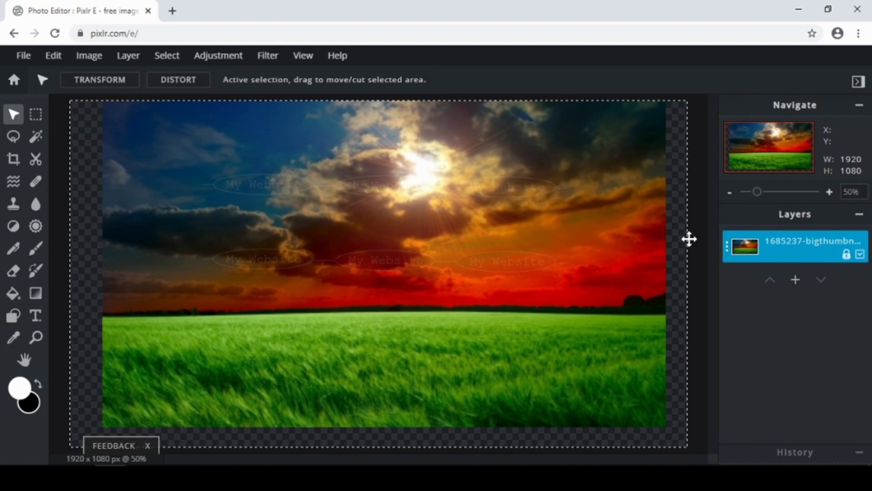
click(36, 115)
click(52, 128)
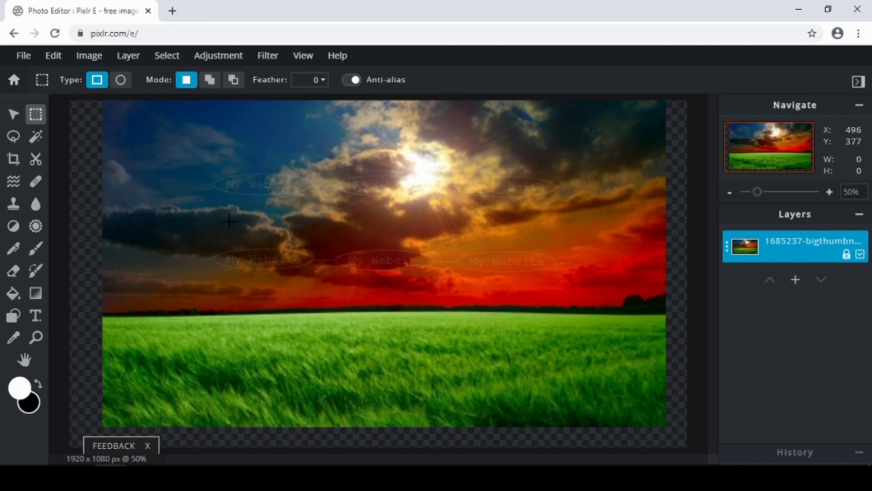
click(23, 57)
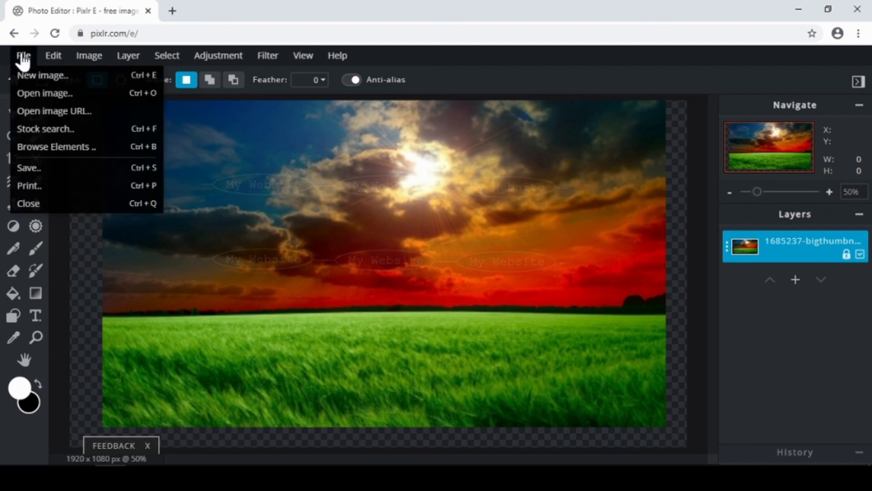
click(33, 170)
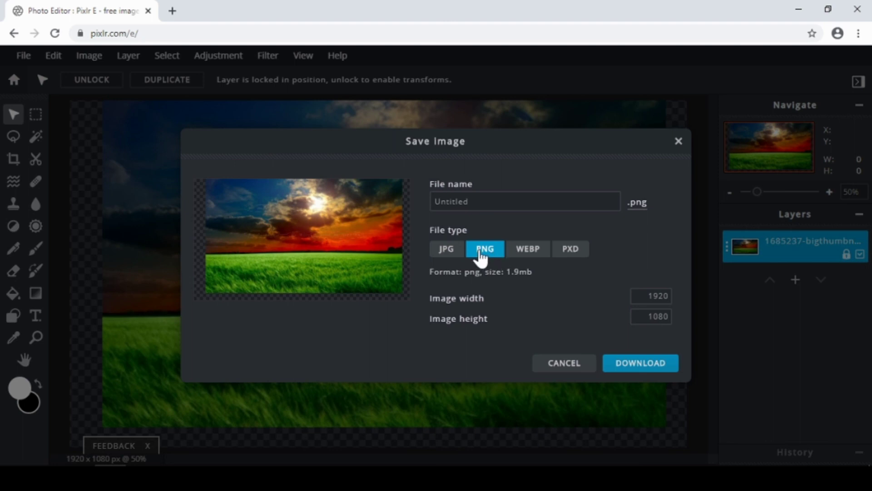
click(447, 252)
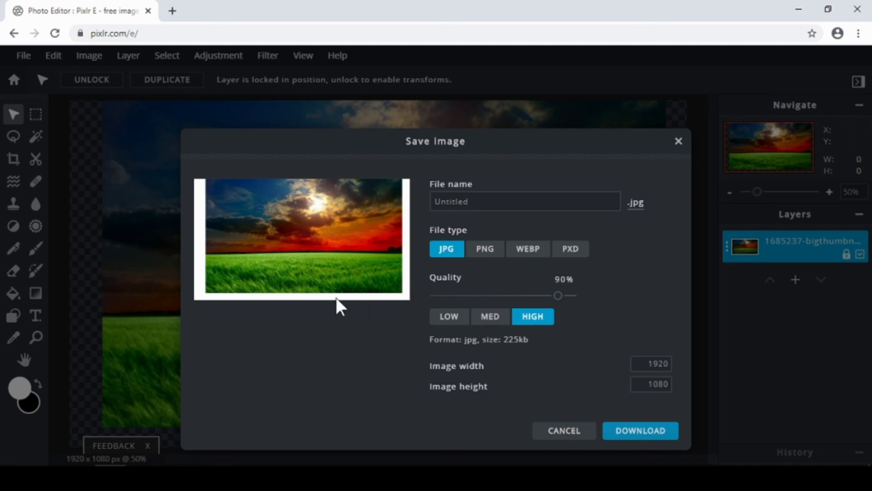
click(482, 198)
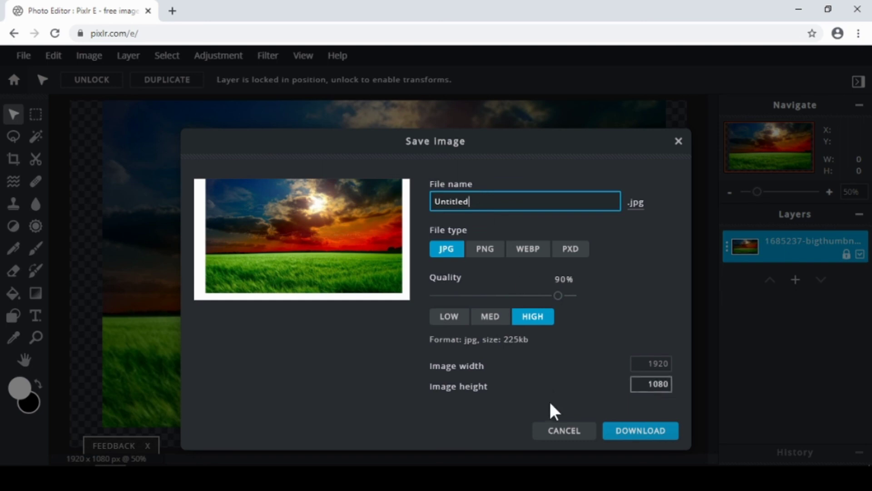
click(558, 431)
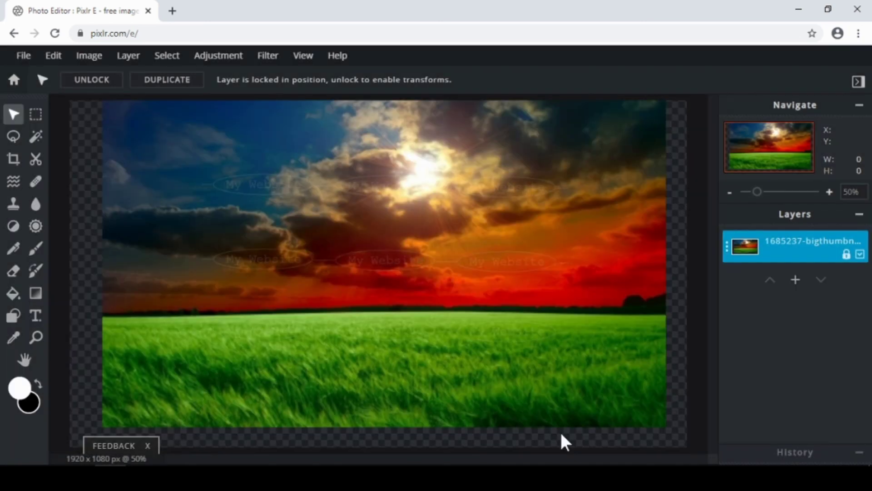